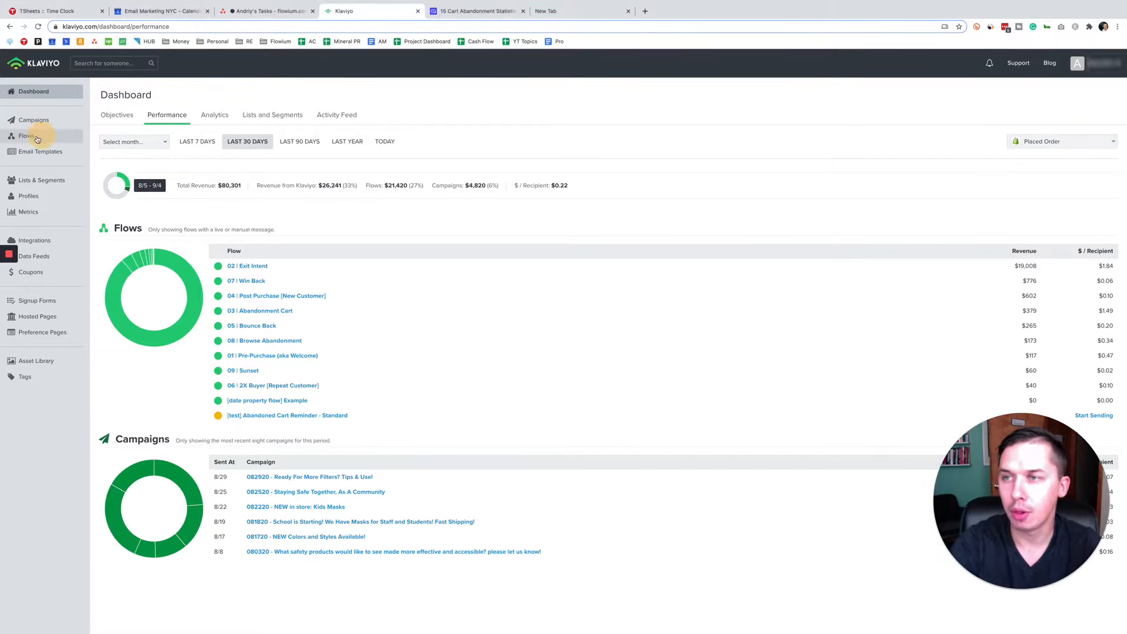
Step: Start creating a new flow and filter the flow templates by the Abandoned Cart type
left_click(37, 137)
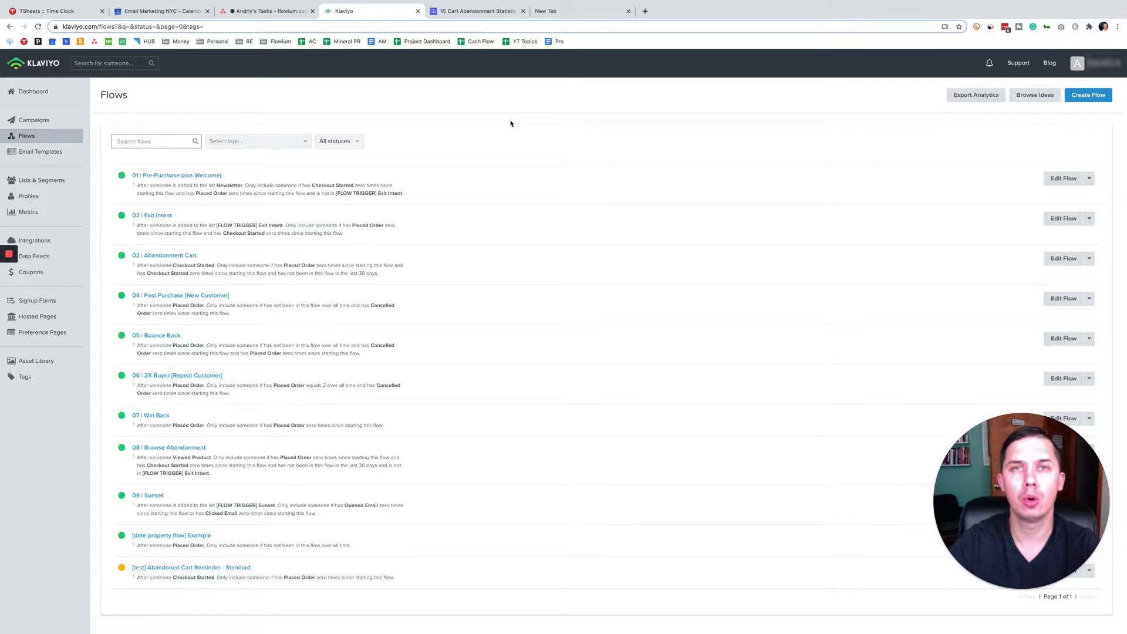
left_click(1087, 97)
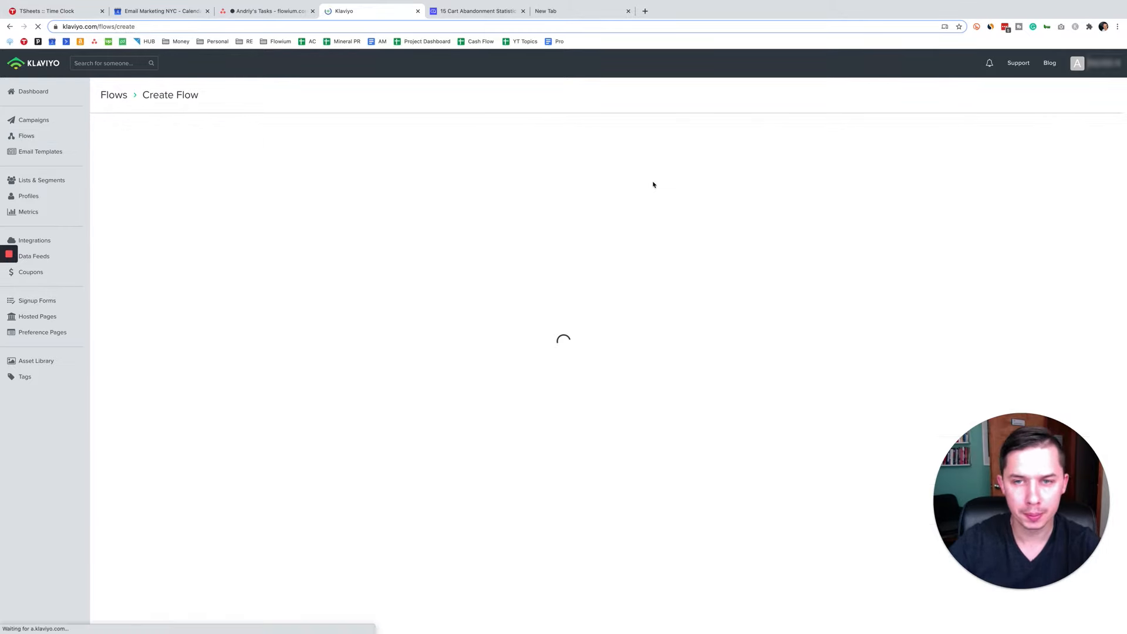
left_click(112, 174)
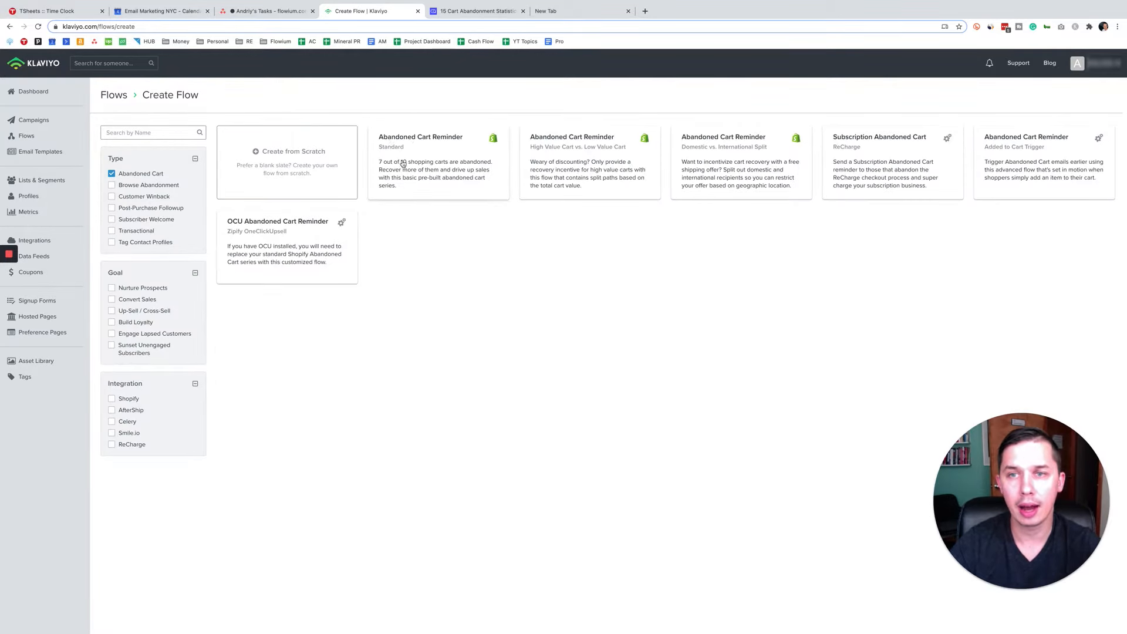
Step: Create a flow from the standard Shopify Abandoned Cart Reminder template, naming it "[test] Abandoned Cart Reminder - Standard"
left_click(432, 147)
left_click(389, 213)
type("[test]")
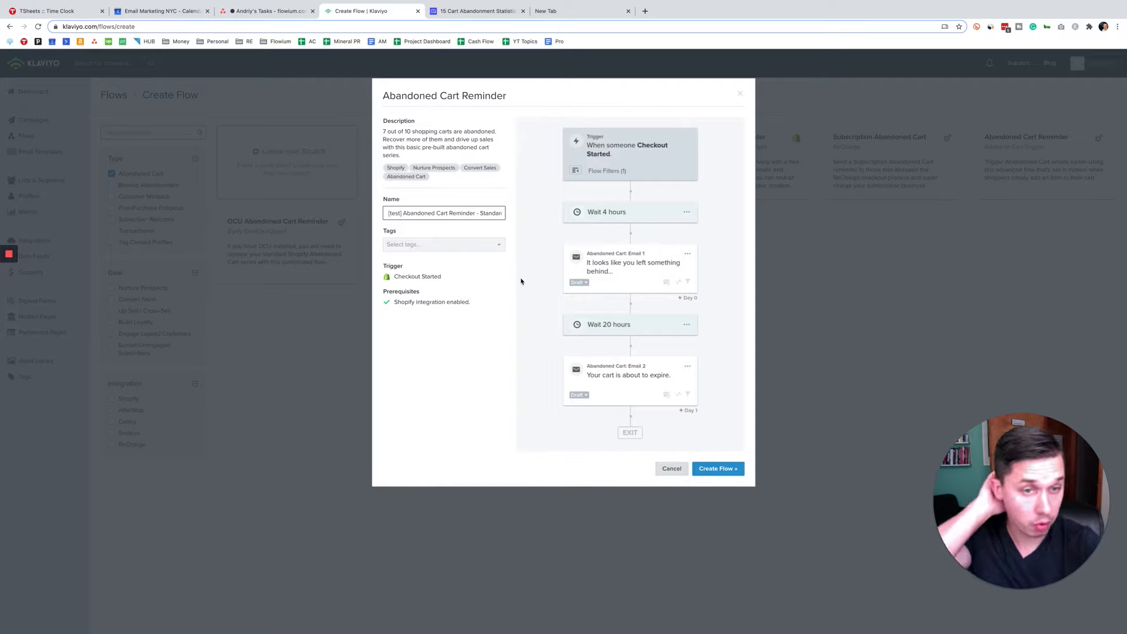
left_click(718, 468)
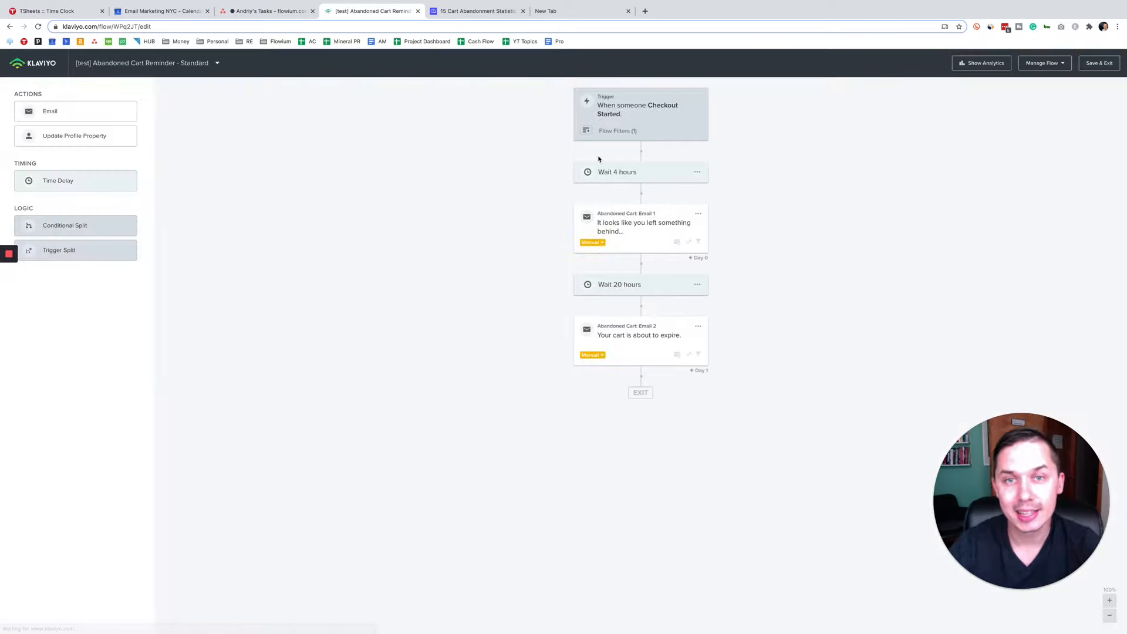
Step: Examine the flow's Checkout Started trigger and flow filters, the time delay before the first email, and that email's settings
left_click(629, 120)
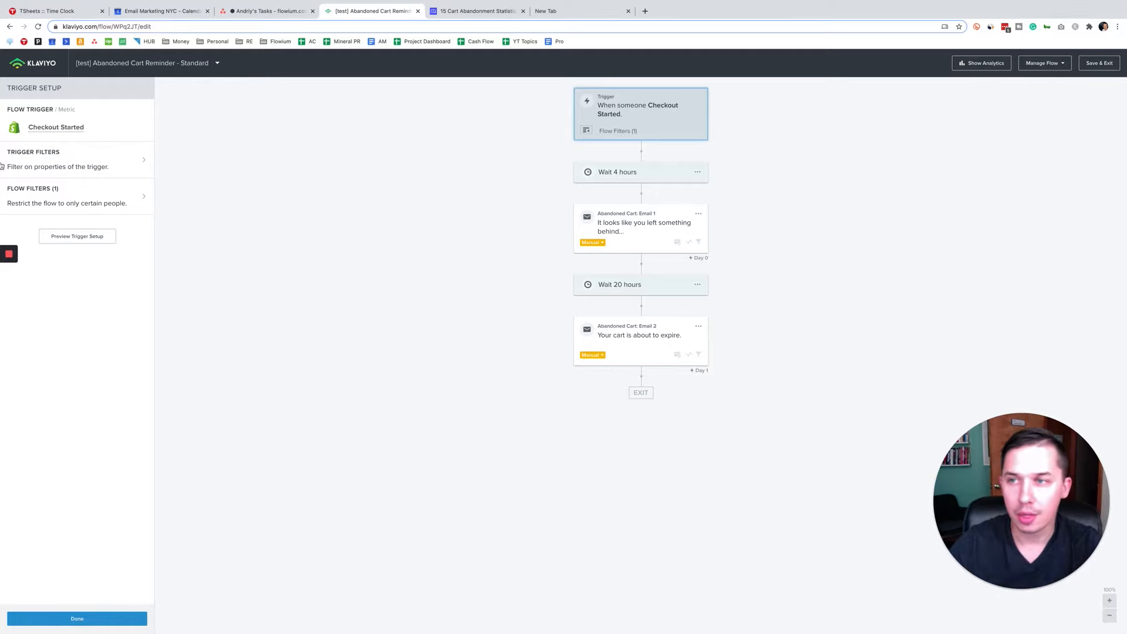
left_click(54, 203)
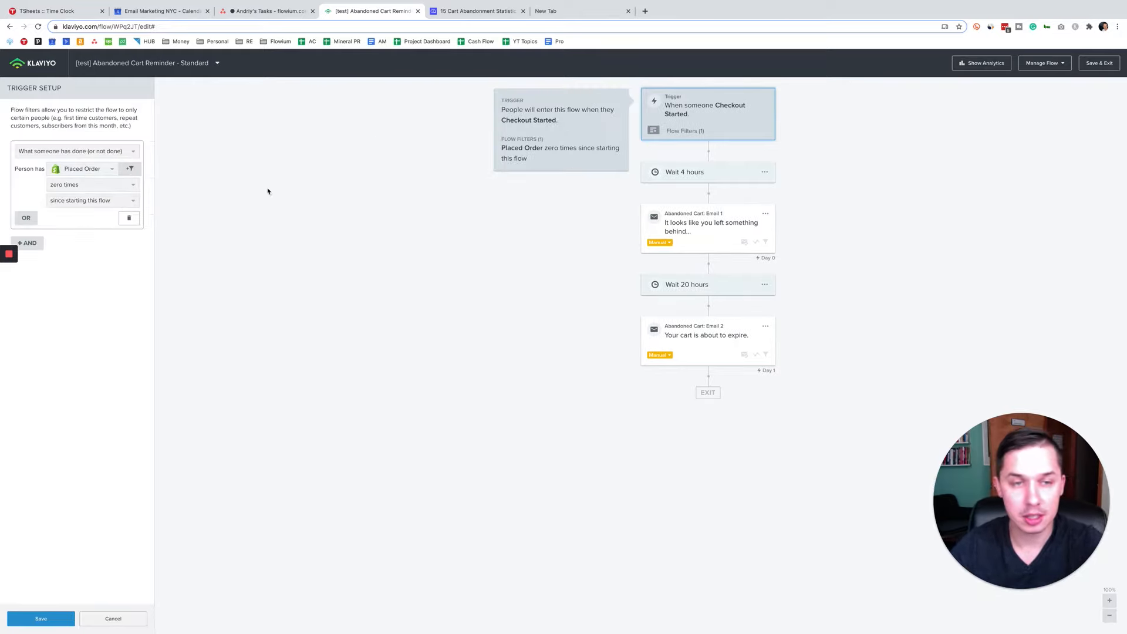
left_click(689, 177)
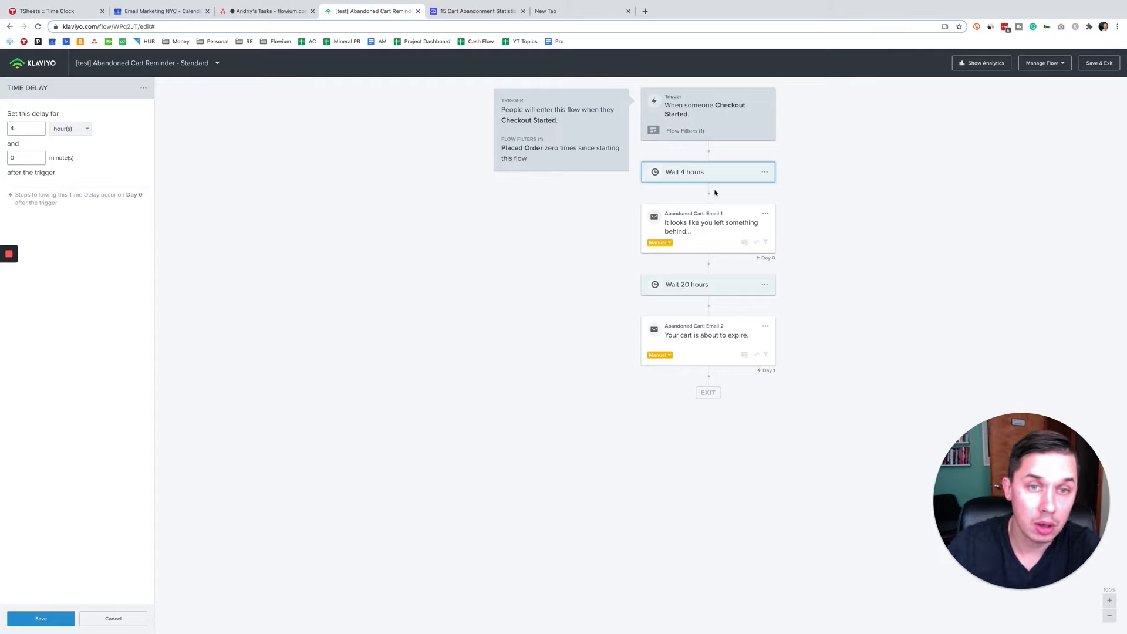
left_click(720, 226)
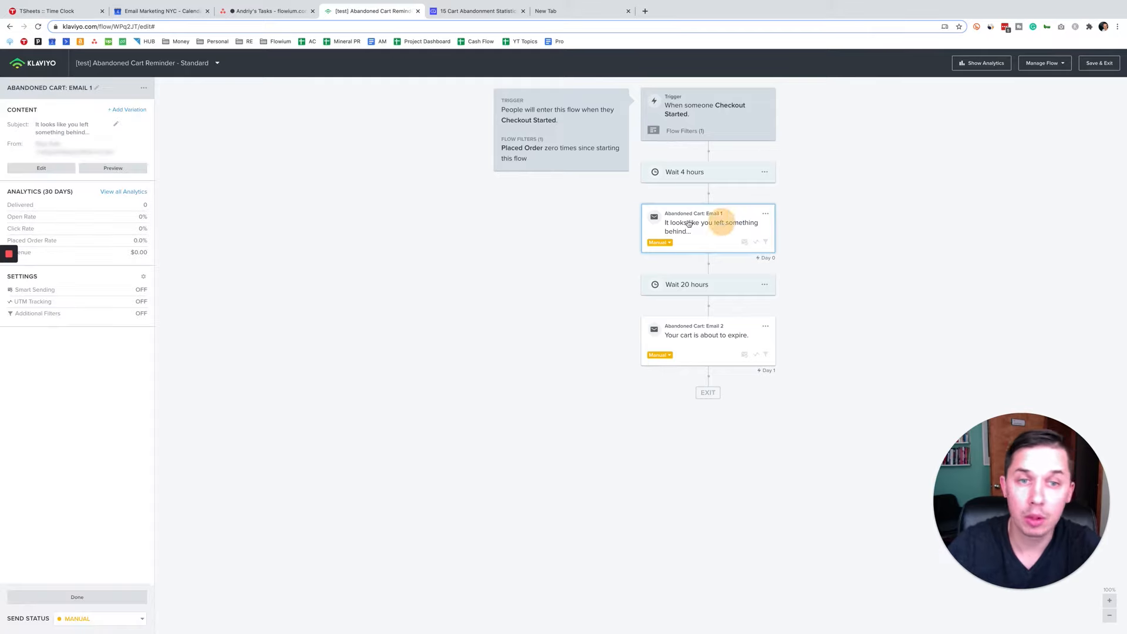
left_click(680, 105)
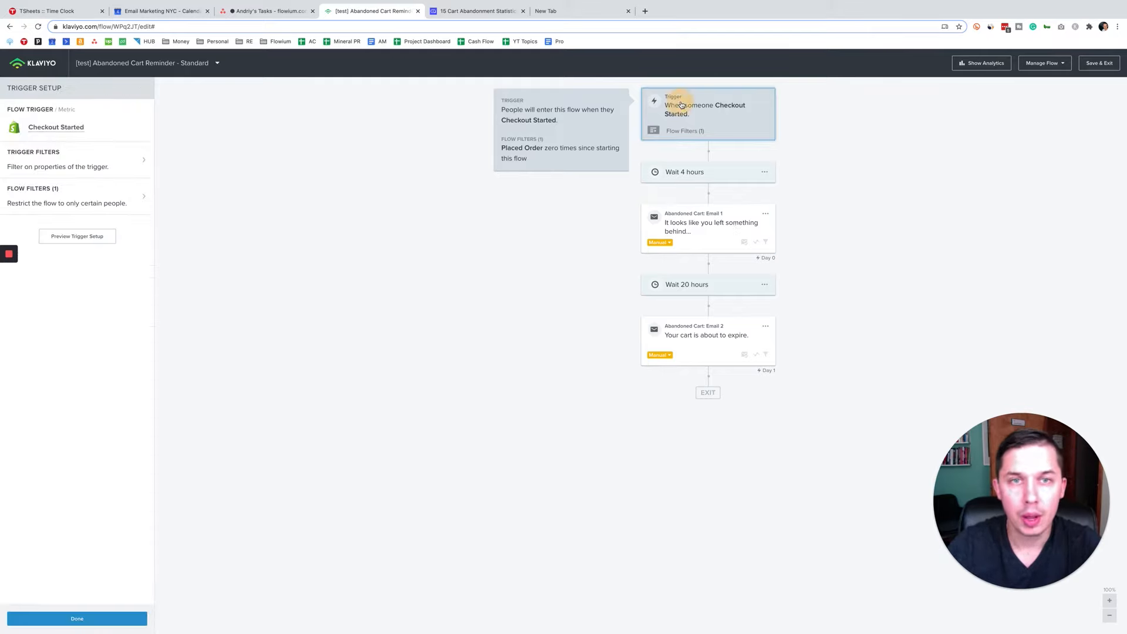
left_click(690, 177)
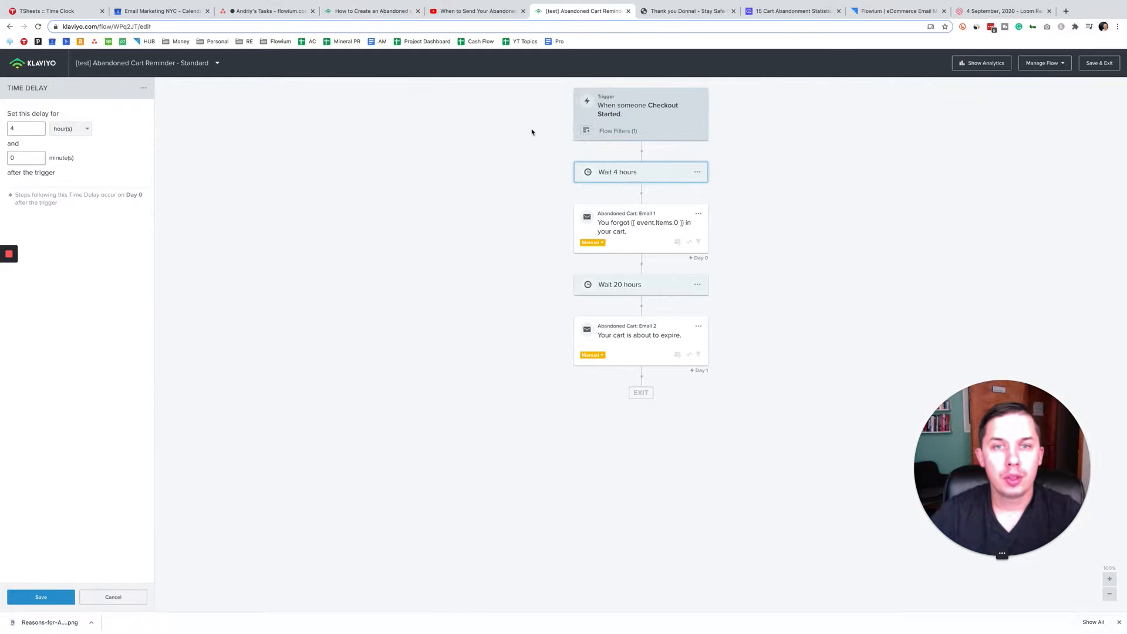
left_click(651, 182)
left_click(634, 176)
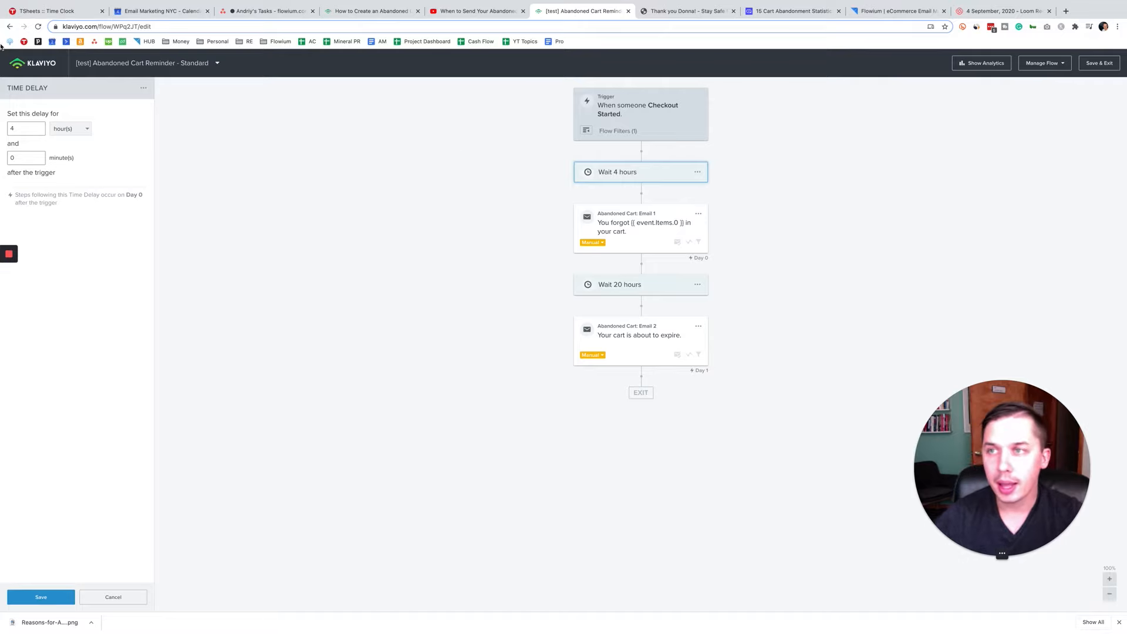
Step: Leave the flow editor and review the enabled Shopify integration's recent data, checking how recently Placed Order events were recorded
left_click(36, 62)
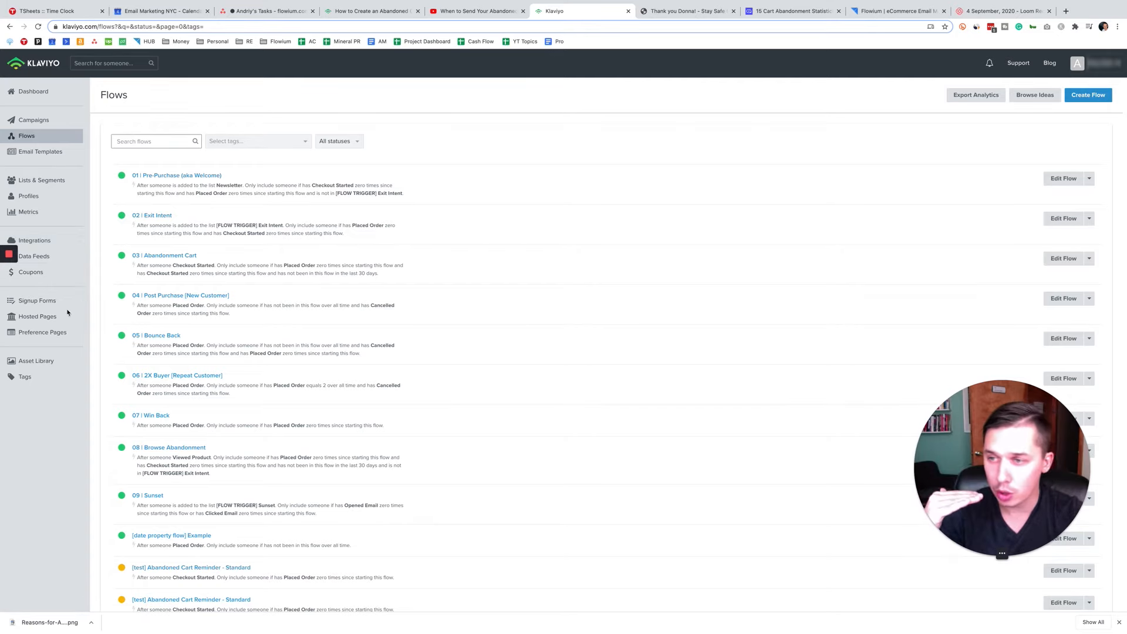
left_click(56, 243)
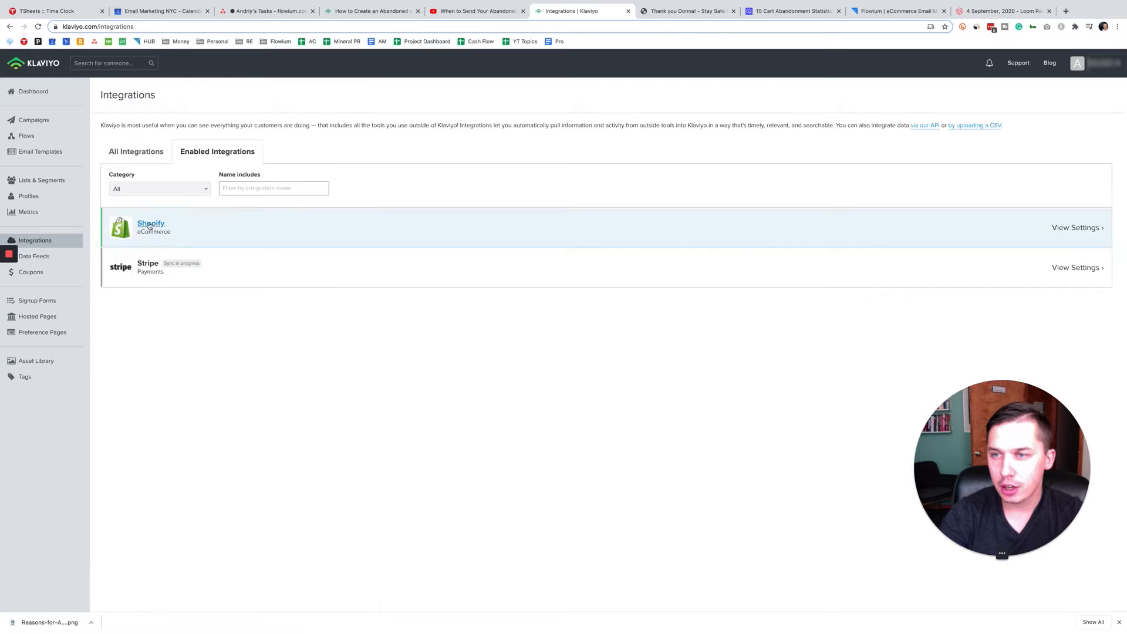
left_click(148, 225)
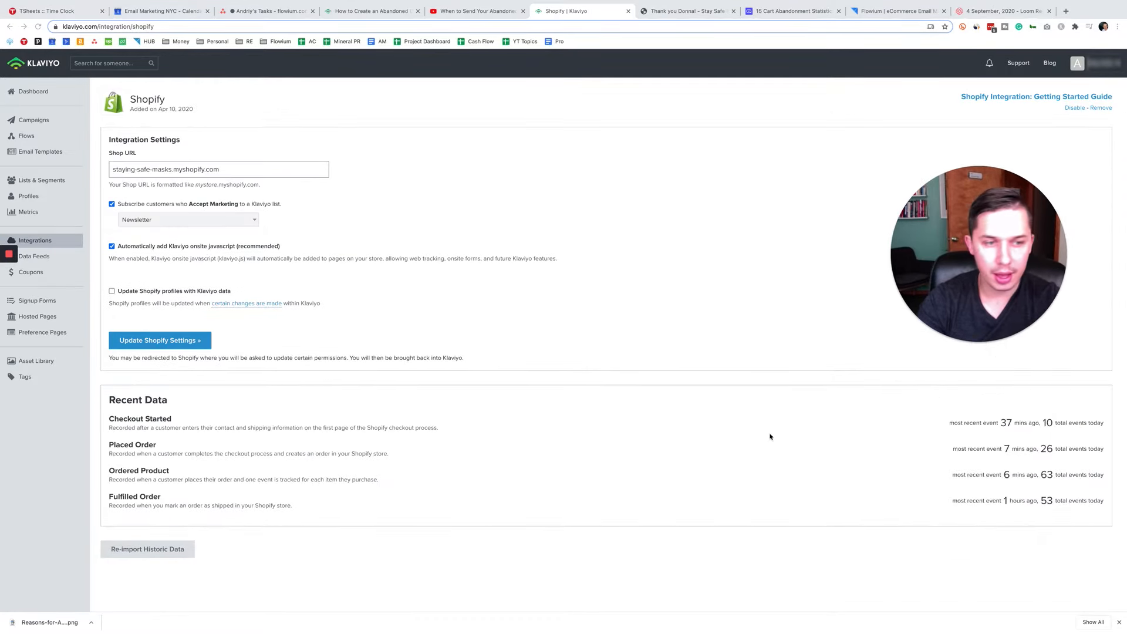
left_click_drag(1110, 452, 902, 400)
left_click(972, 453)
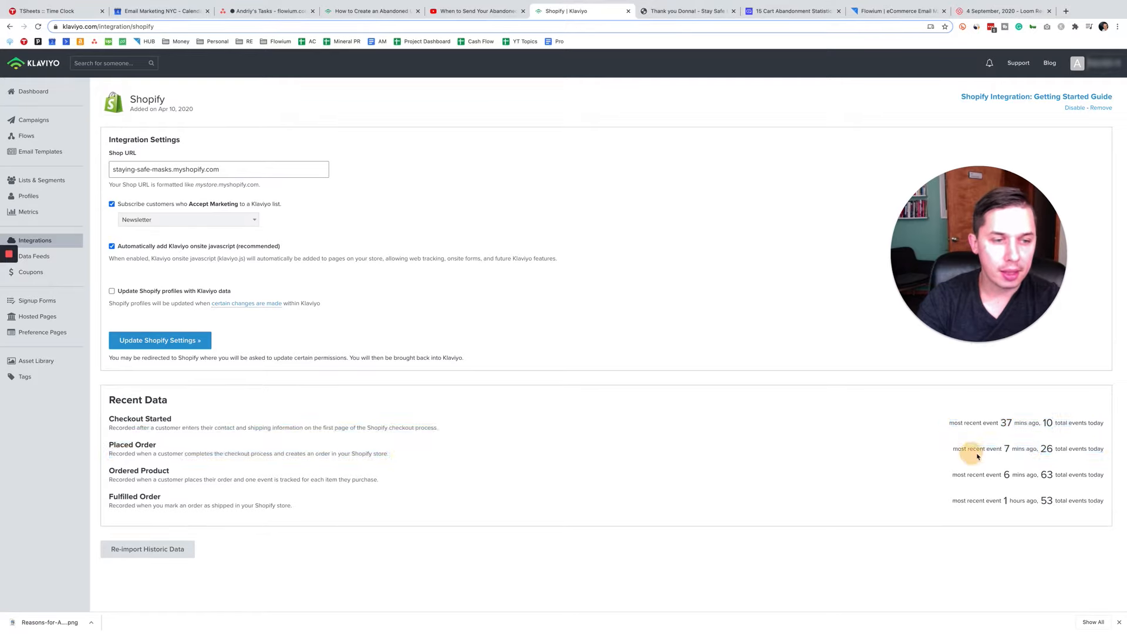
double_click(1006, 449)
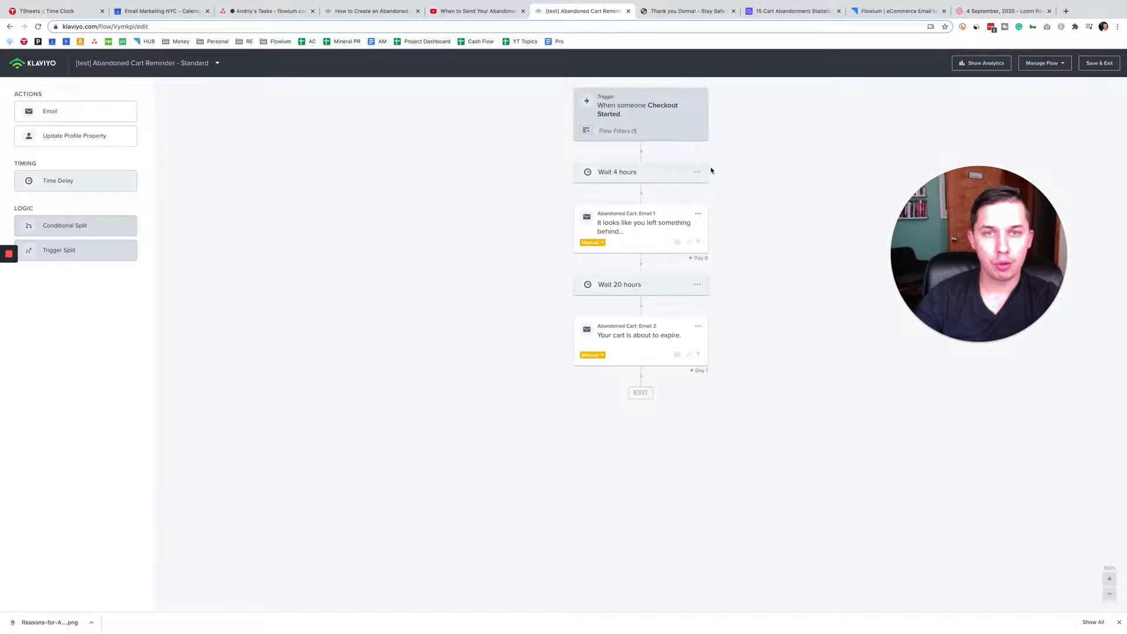
Step: Open the settings of the time delay before the first email in the test abandoned cart flow
left_click(642, 179)
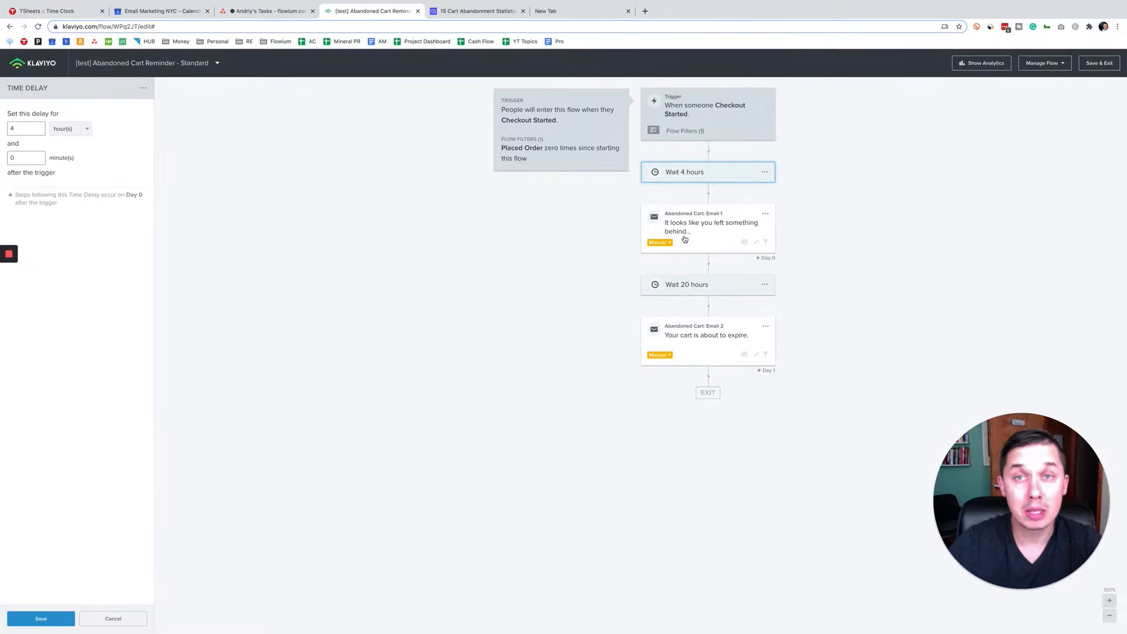
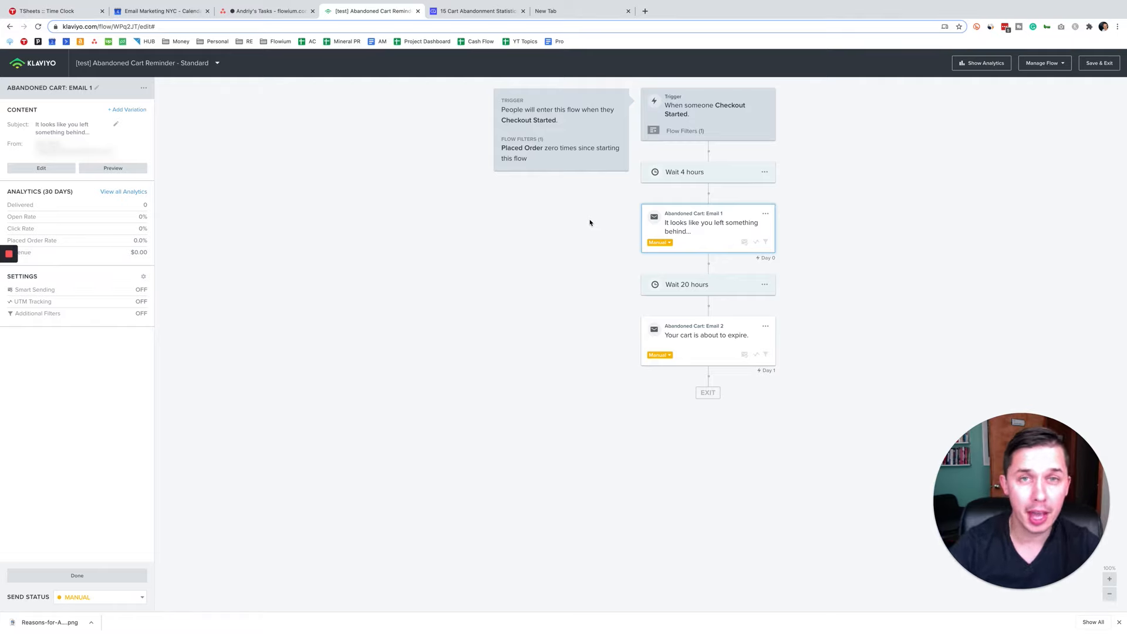
Step: Open Email 1's message settings and set its subject to "You forgot <the product they left in their cart> in your cart."
left_click(32, 169)
left_click_drag(231, 182, 63, 181)
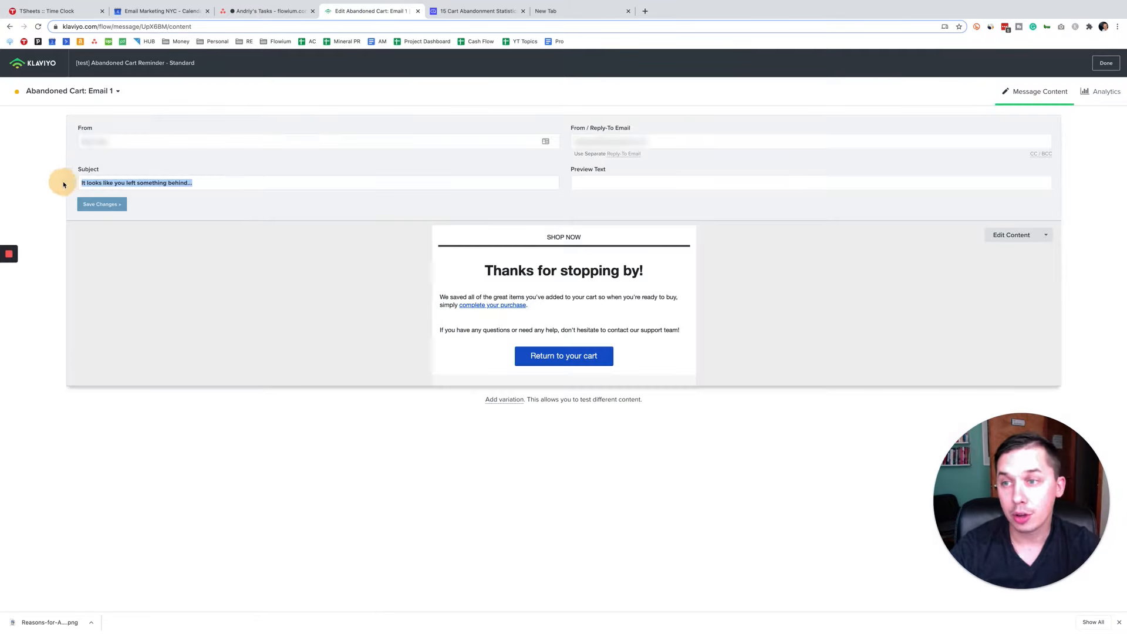
left_click(574, 185)
left_click(385, 184)
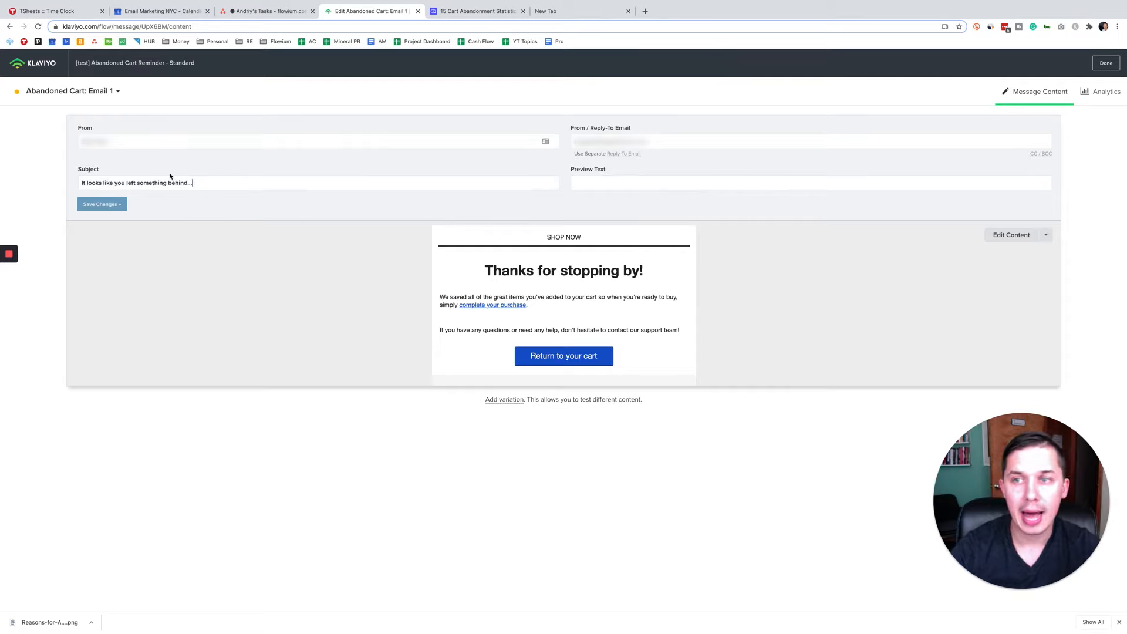
left_click_drag(198, 182, 75, 182)
type("You forgot <> in your cart.")
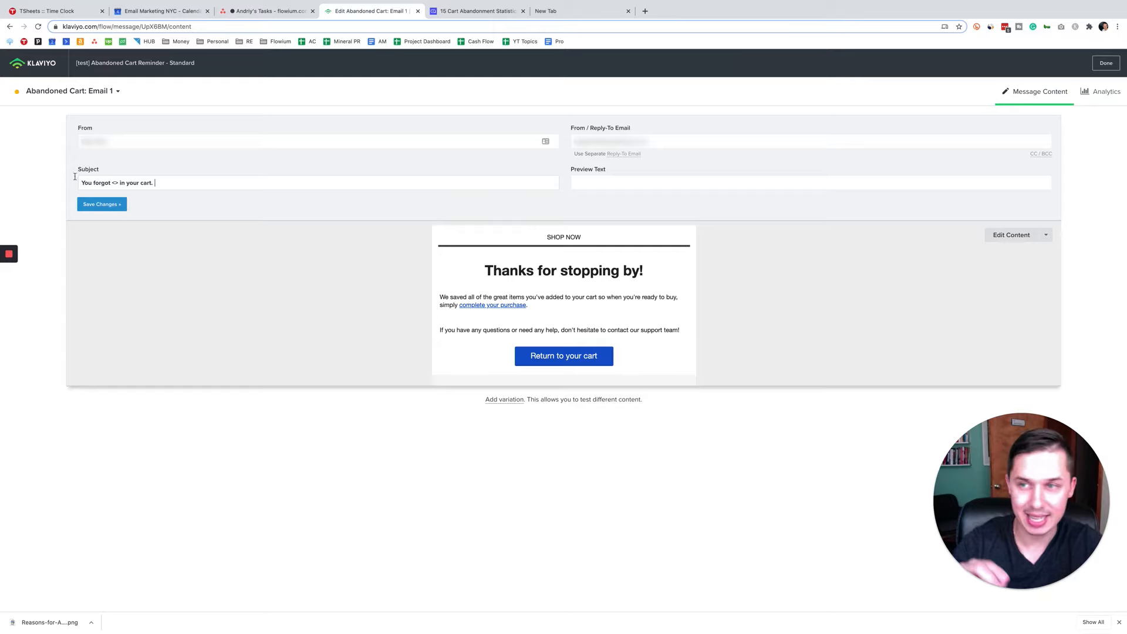
left_click(100, 181)
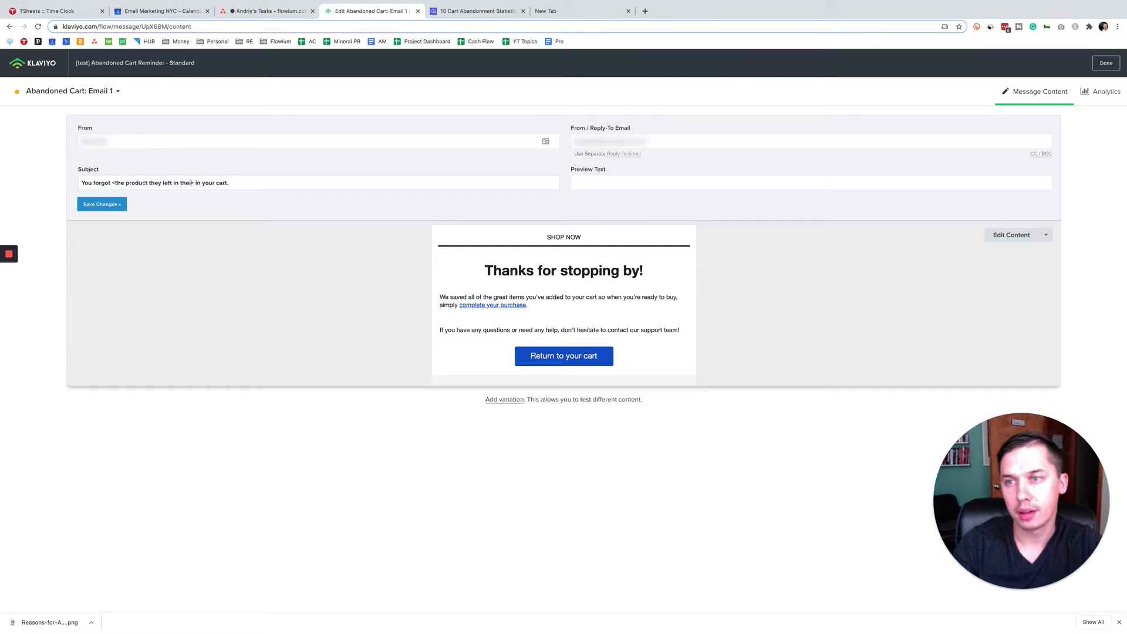
Step: Set Email 1's preview text to "there is still time" and save the message changes
left_click(611, 182)
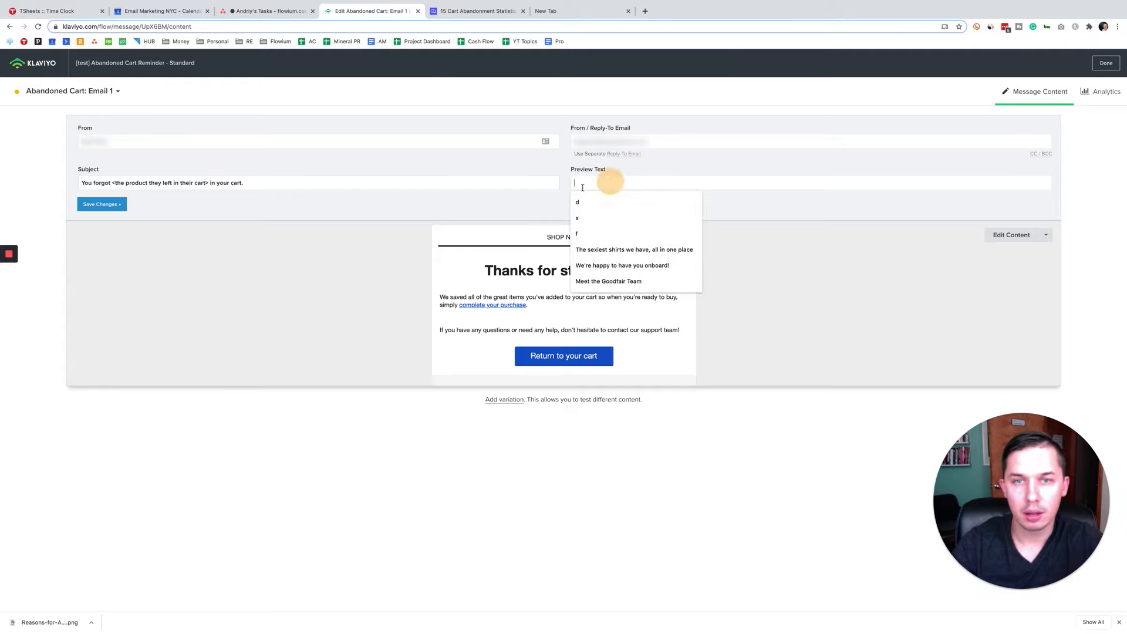
type("there is still time")
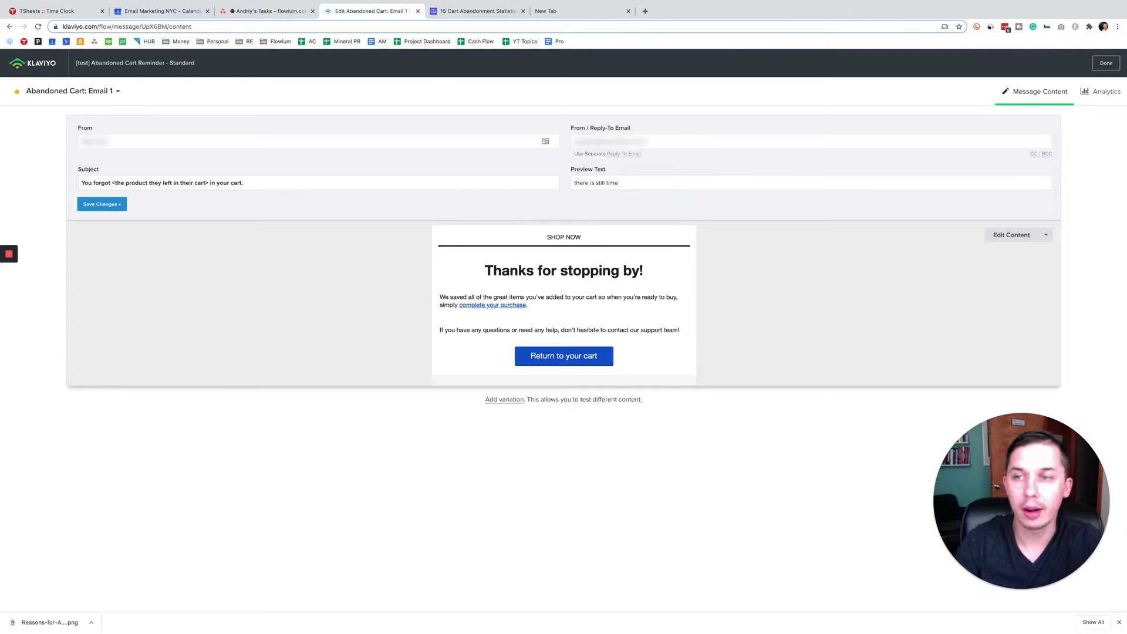
left_click(105, 205)
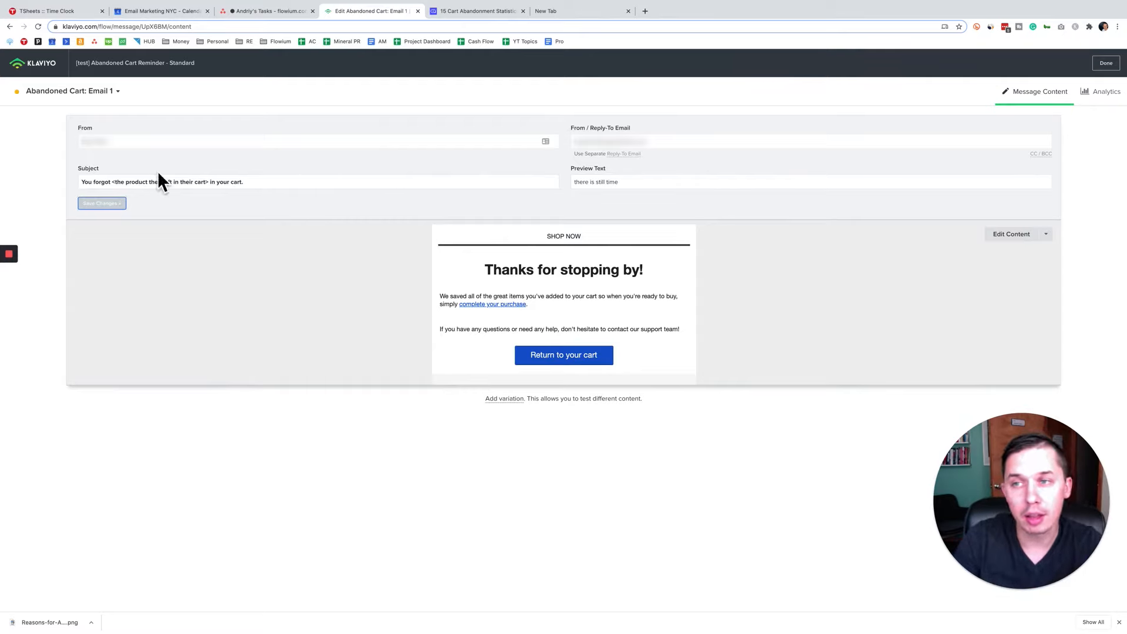
Step: Edit Email 1's content and preview it in Klaviyo with a recent Started Checkout event, examining the dynamic cart item
left_click(991, 233)
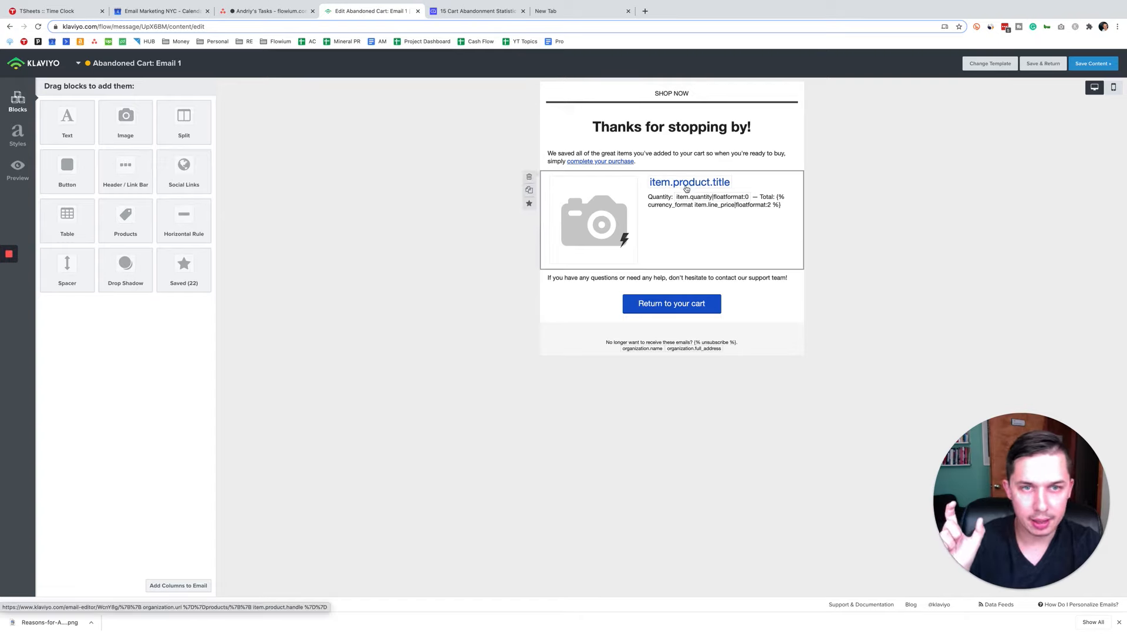
left_click(17, 169)
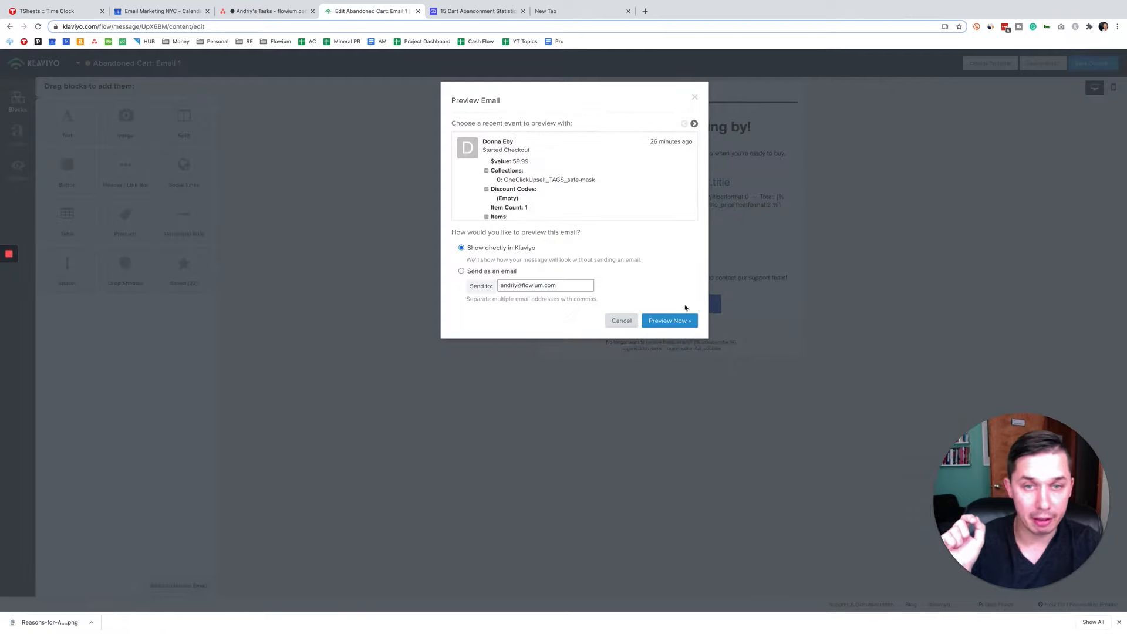
left_click(659, 320)
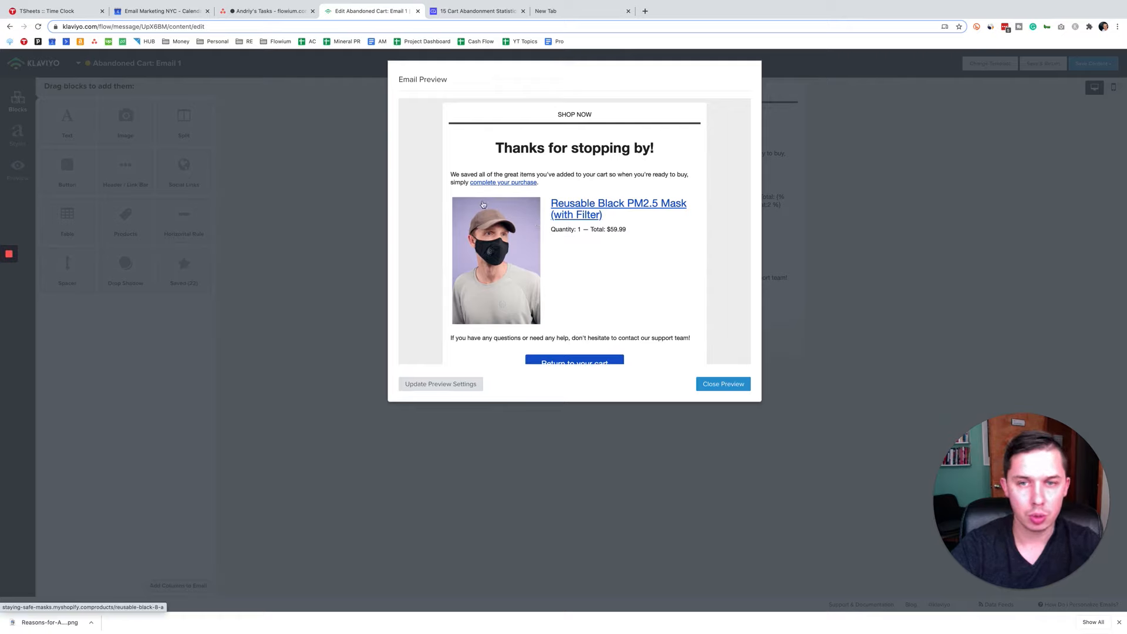
left_click_drag(604, 216, 649, 230)
left_click(649, 230)
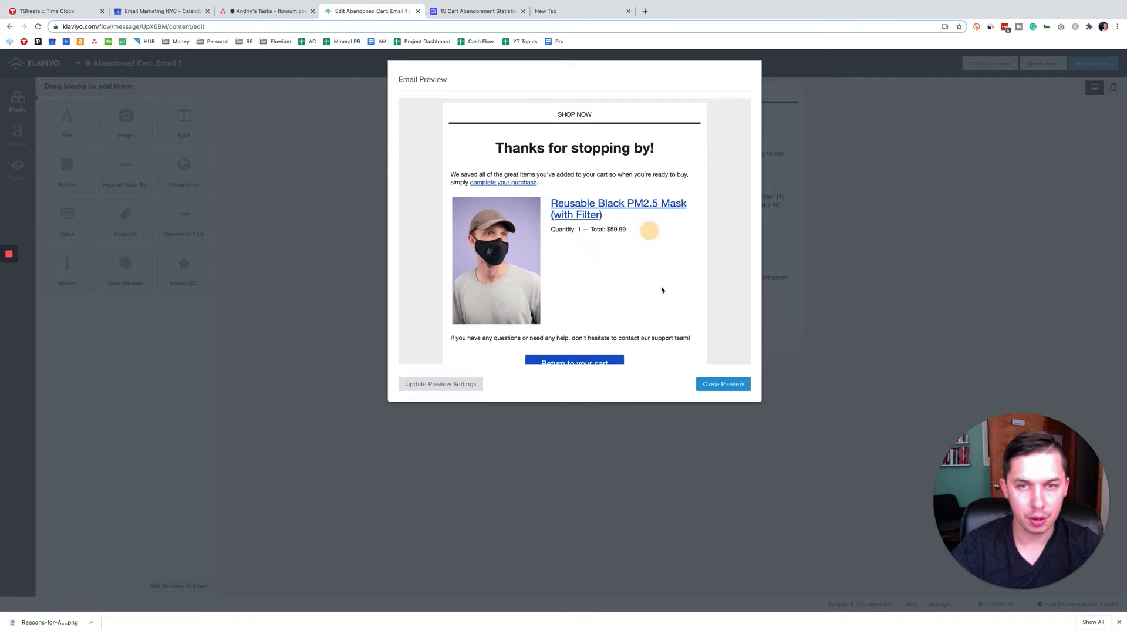
left_click(727, 386)
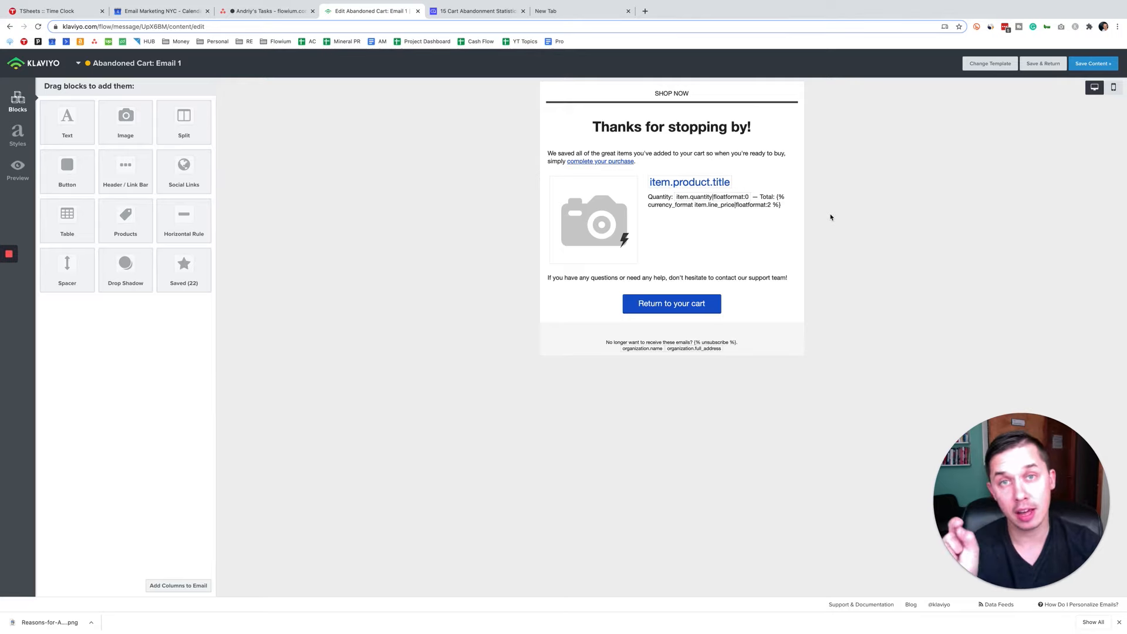
Step: Copy the first cart item's variable {{ event.Items.0 }} from the preview event data, and save the content to return to the message settings
left_click(18, 169)
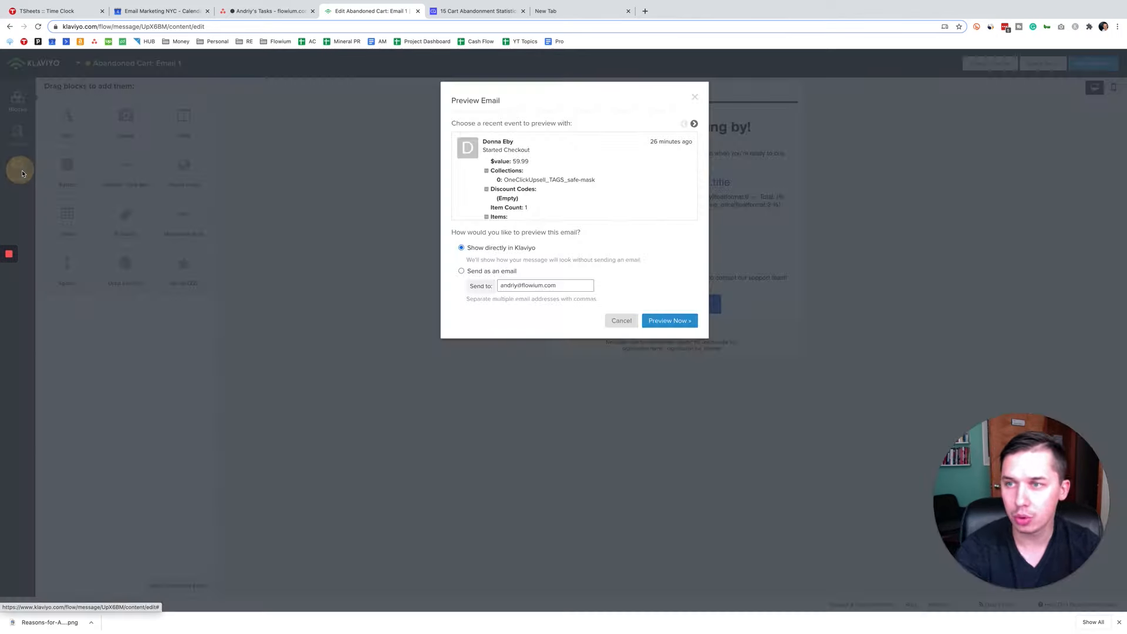
left_click(530, 164)
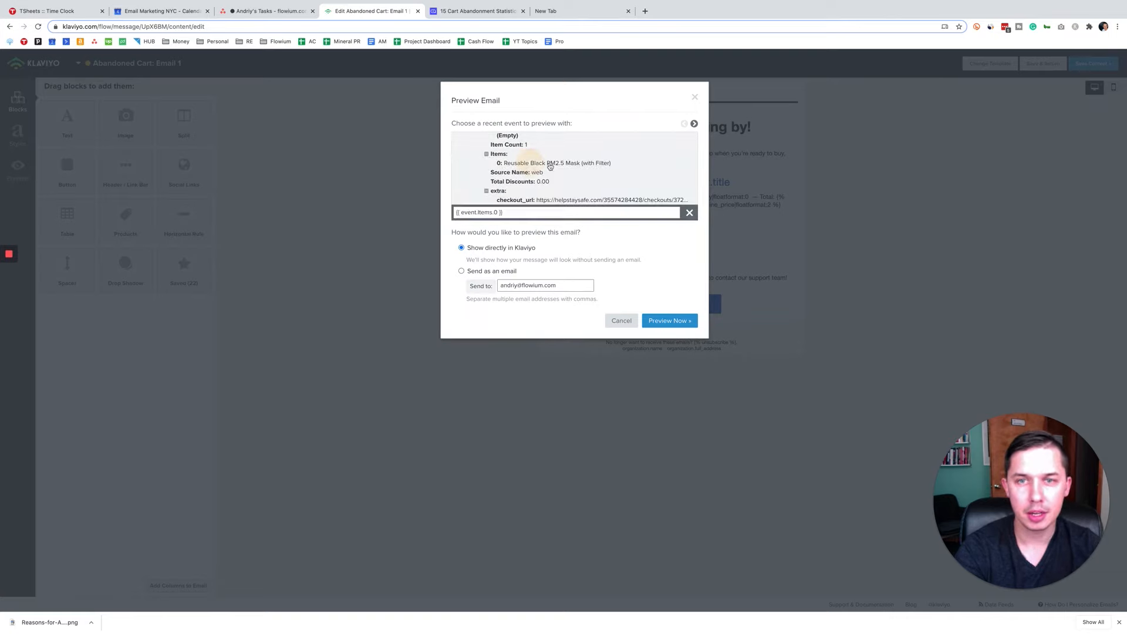
left_click(533, 212)
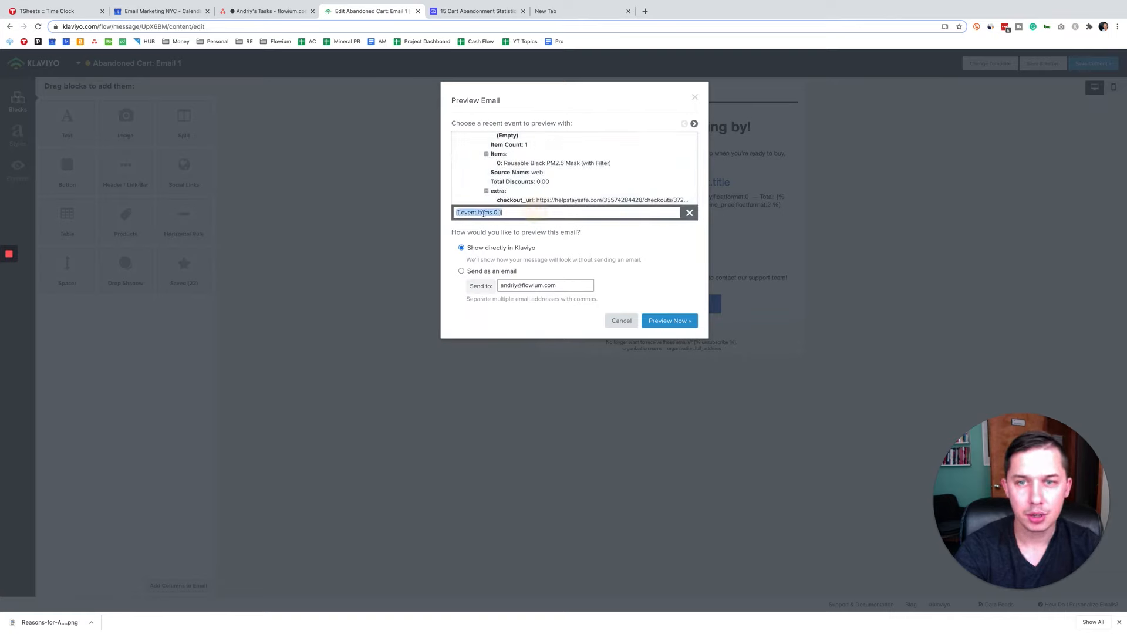
left_click(540, 164)
double_click(515, 163)
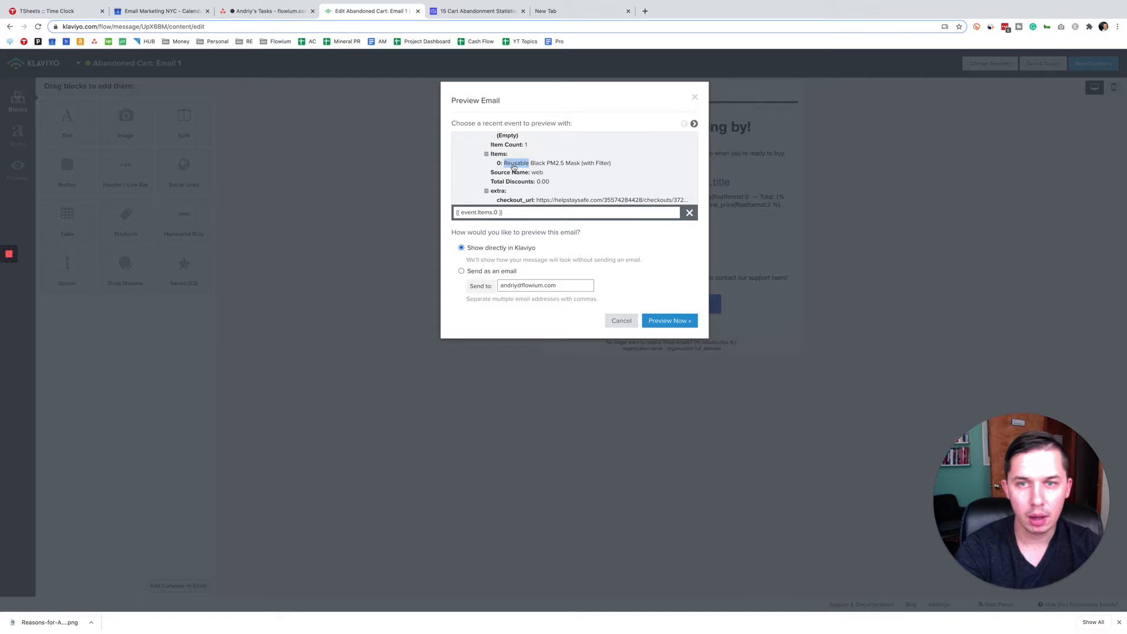
left_click(519, 212)
key("ctrl+c")
right_click(497, 213)
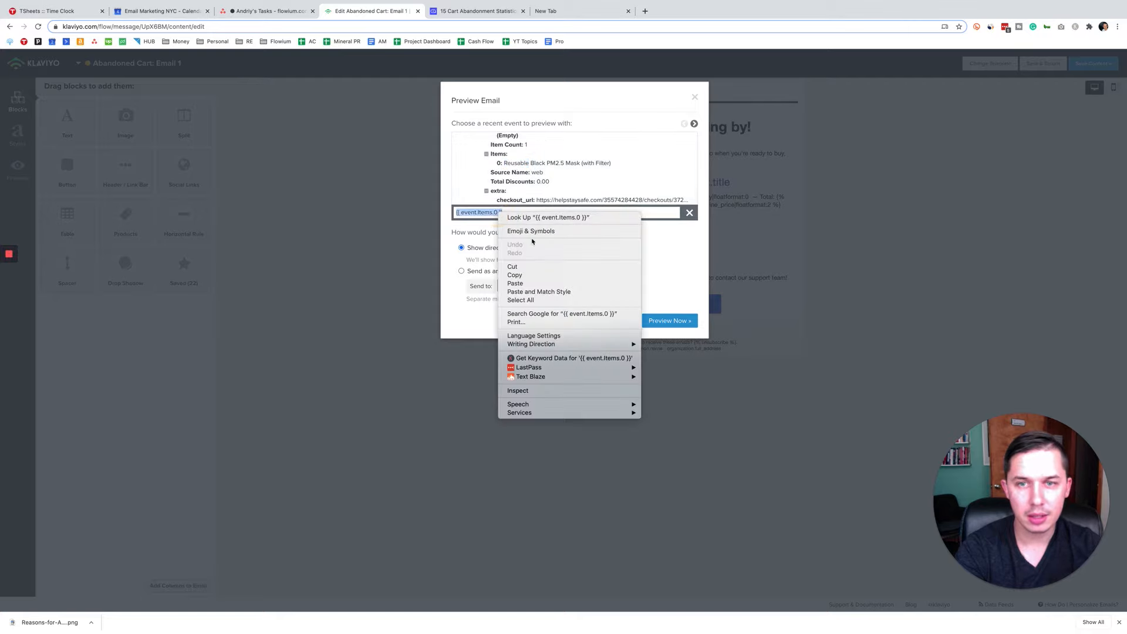
left_click(536, 270)
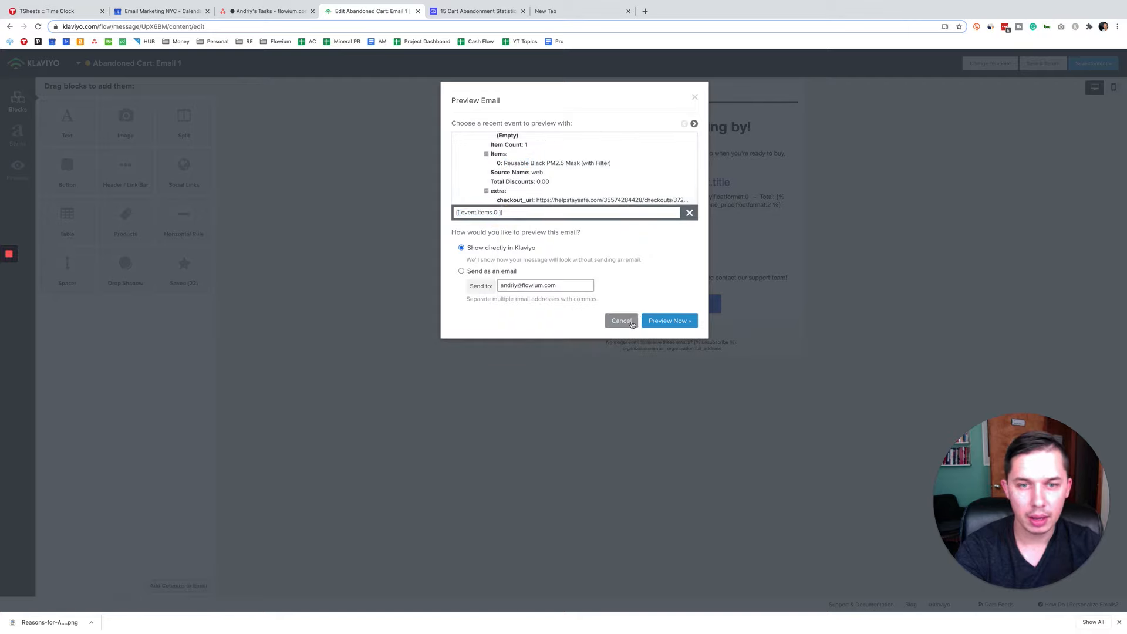
left_click(645, 320)
left_click(1092, 64)
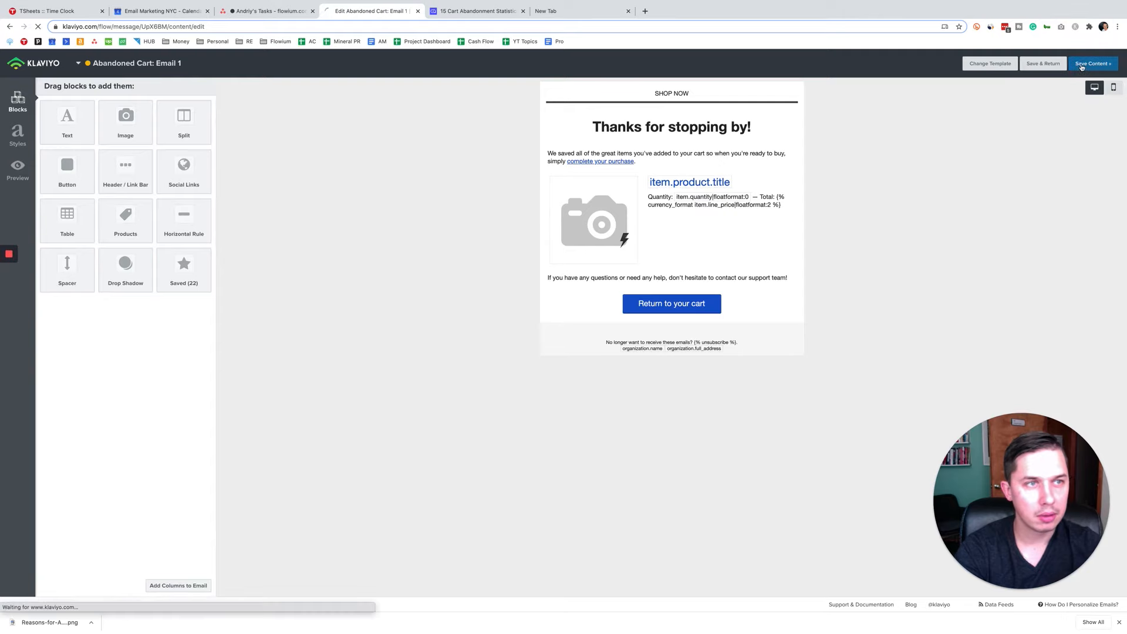
Step: Replace the product placeholder in the subject with {{ event.Items.0 }} and save the message changes
left_click_drag(209, 183, 110, 184)
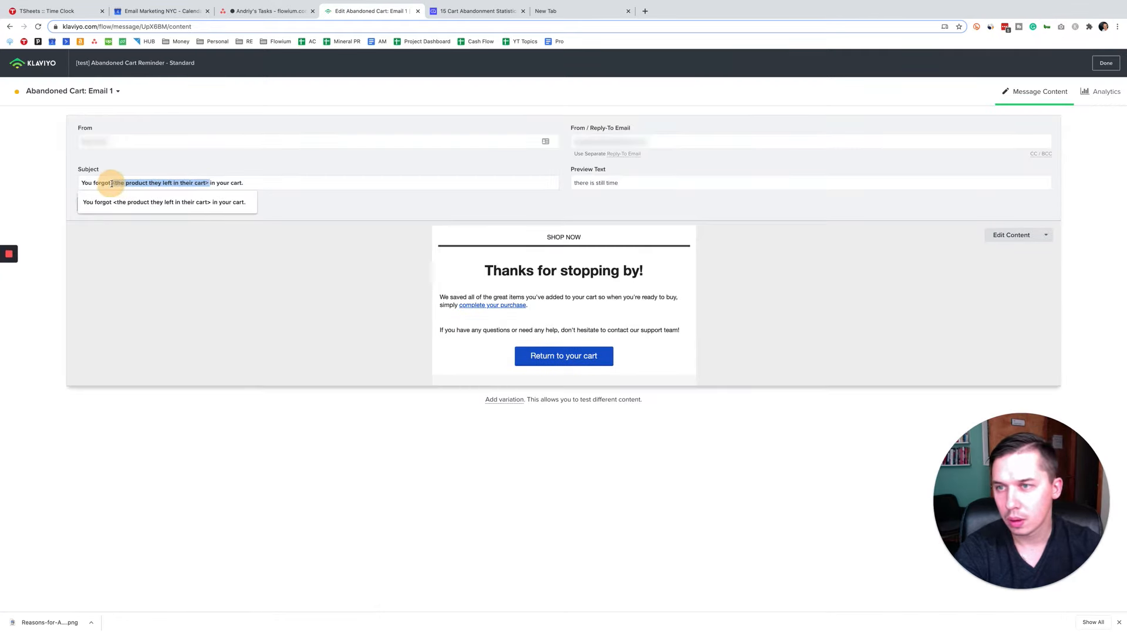
key("BackSpace")
key("ctrl+v")
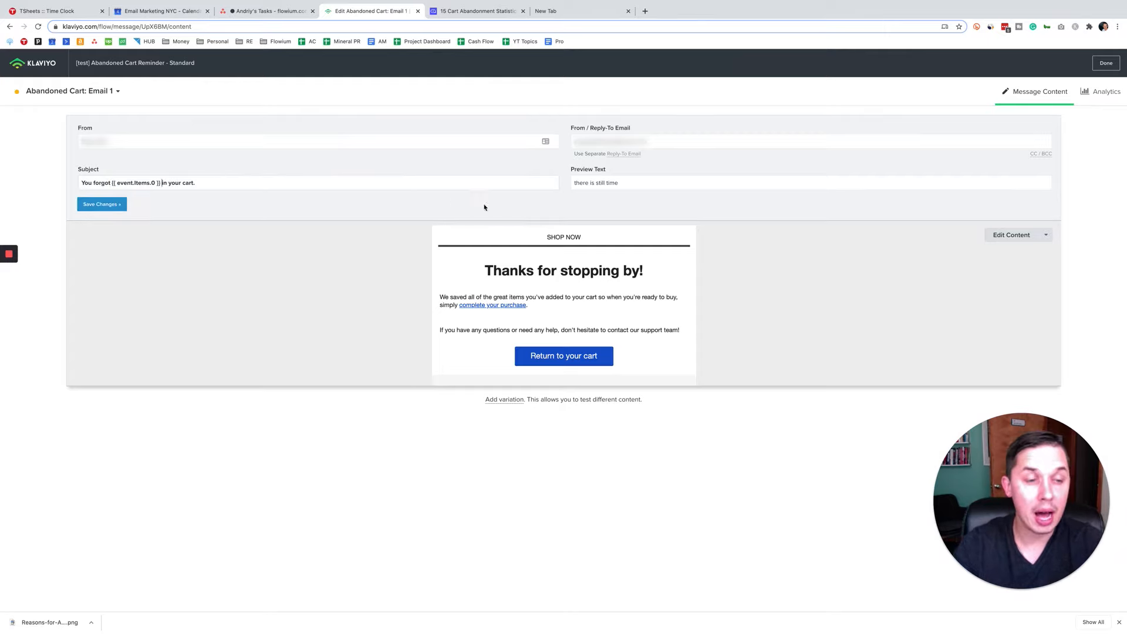
left_click(341, 171)
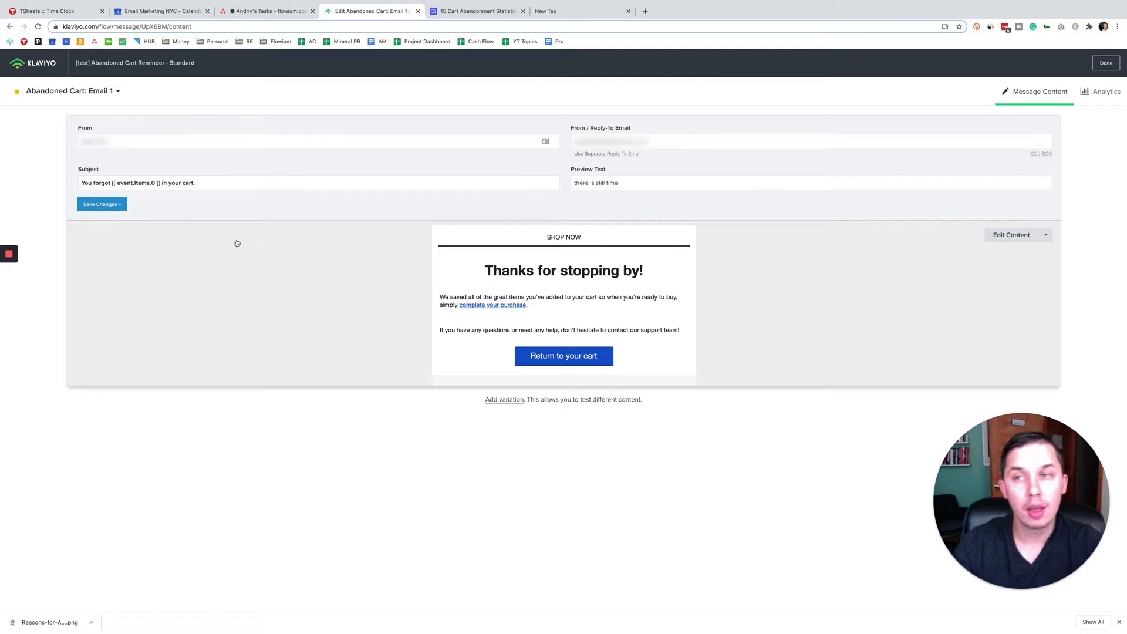
left_click_drag(158, 182, 115, 183)
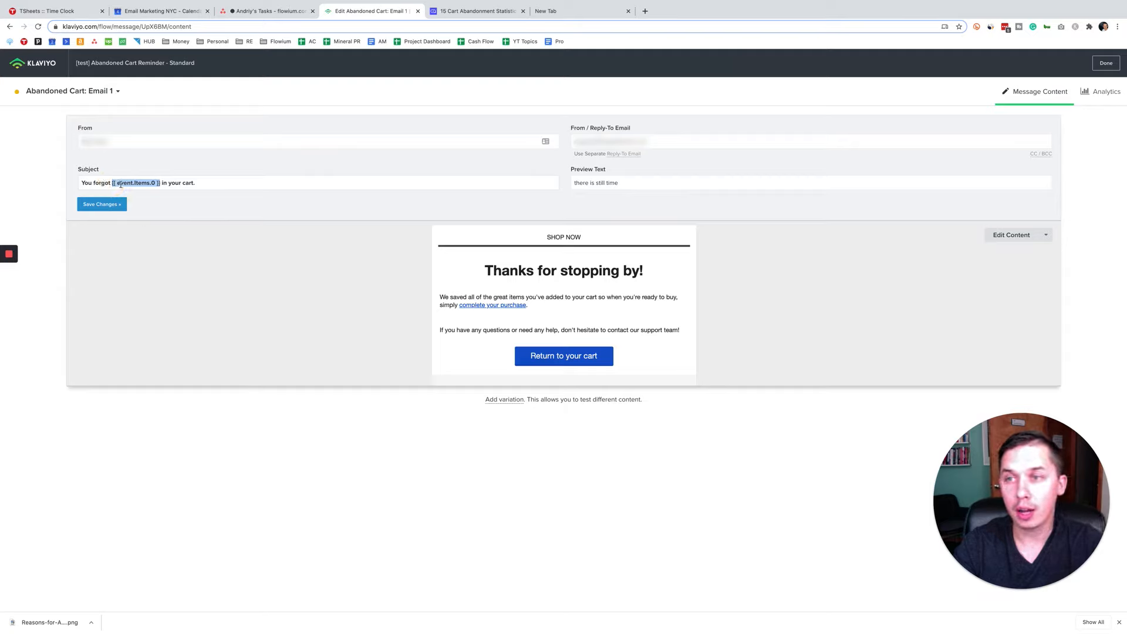
left_click(102, 204)
left_click_drag(159, 182, 111, 182)
left_click(111, 182)
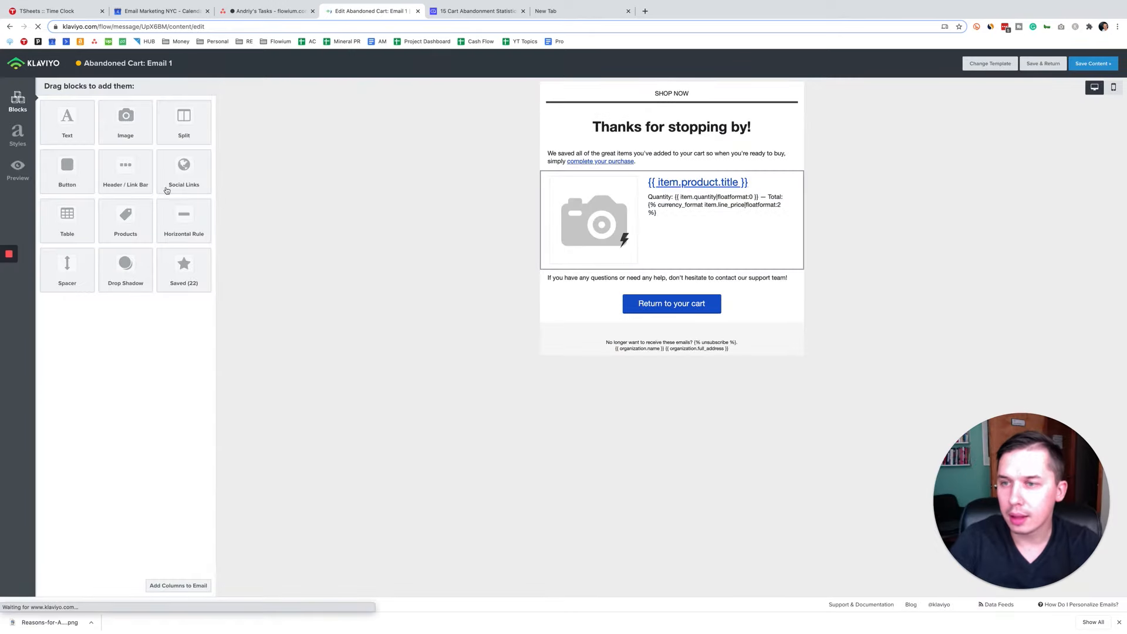
Step: Add an image block beneath the SHOP NOW header bar in Email 1's content and delete that header bar
mouse_move(126, 122)
left_mouse_down()
mouse_move(696, 110)
mouse_move(704, 89)
mouse_move(701, 101)
left_mouse_up()
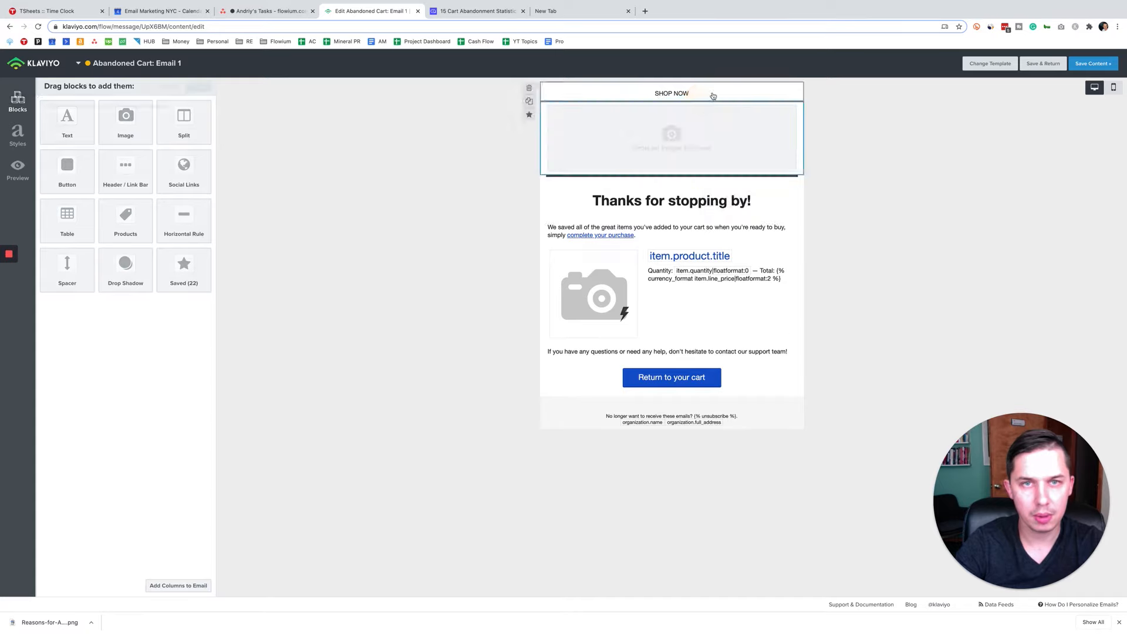
left_click(680, 95)
left_click(529, 89)
left_click(671, 170)
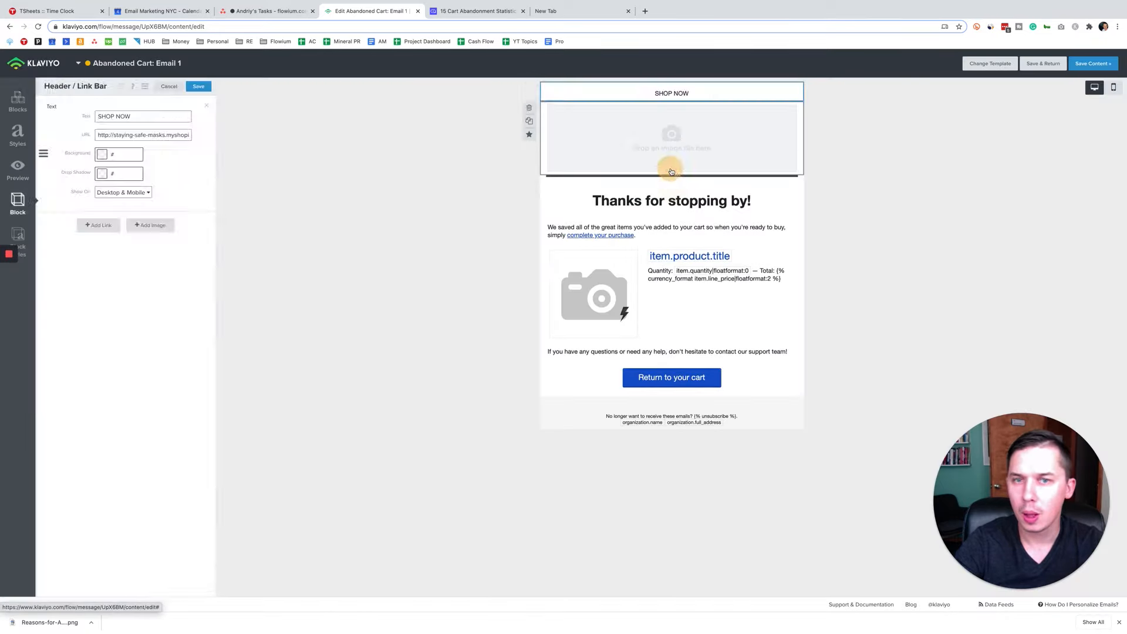
left_click(676, 139)
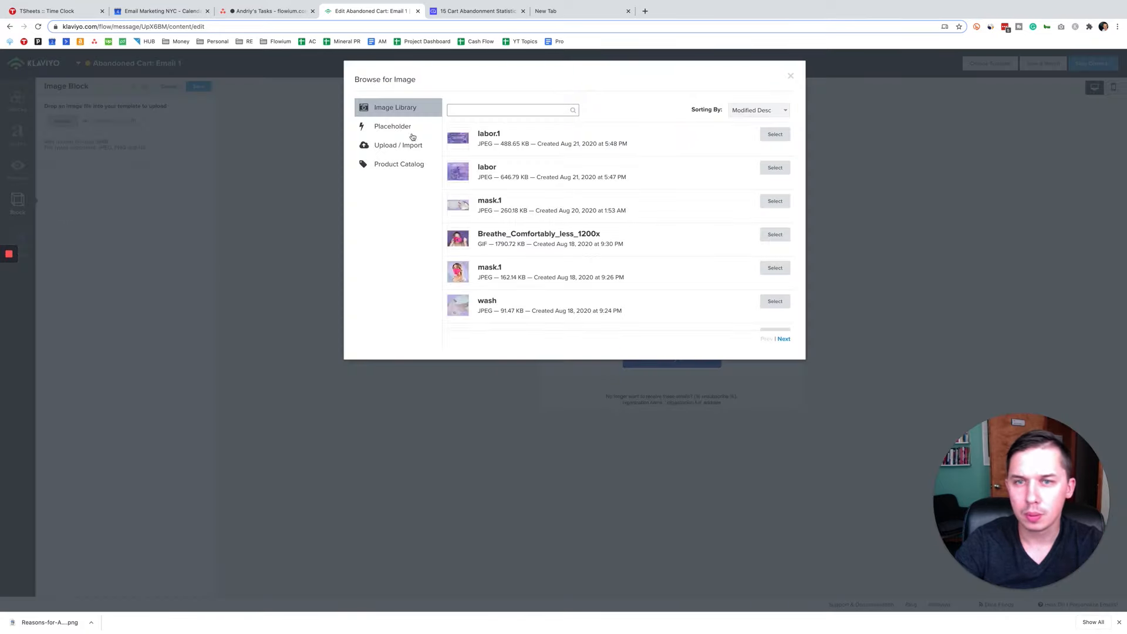
left_click(790, 77)
Step: Open flowium.com in the empty browser tab and capture a screenshot of the site's Flowium logo, about 160 × 40 pixels
left_click(584, 10)
right_click(536, 122)
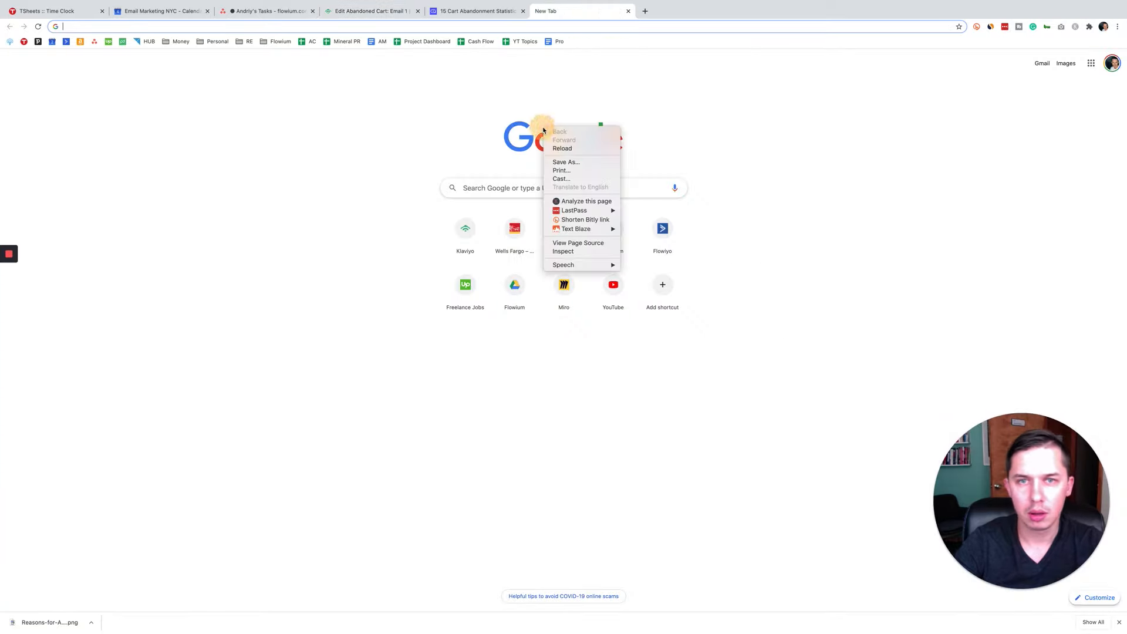
right_click(535, 138)
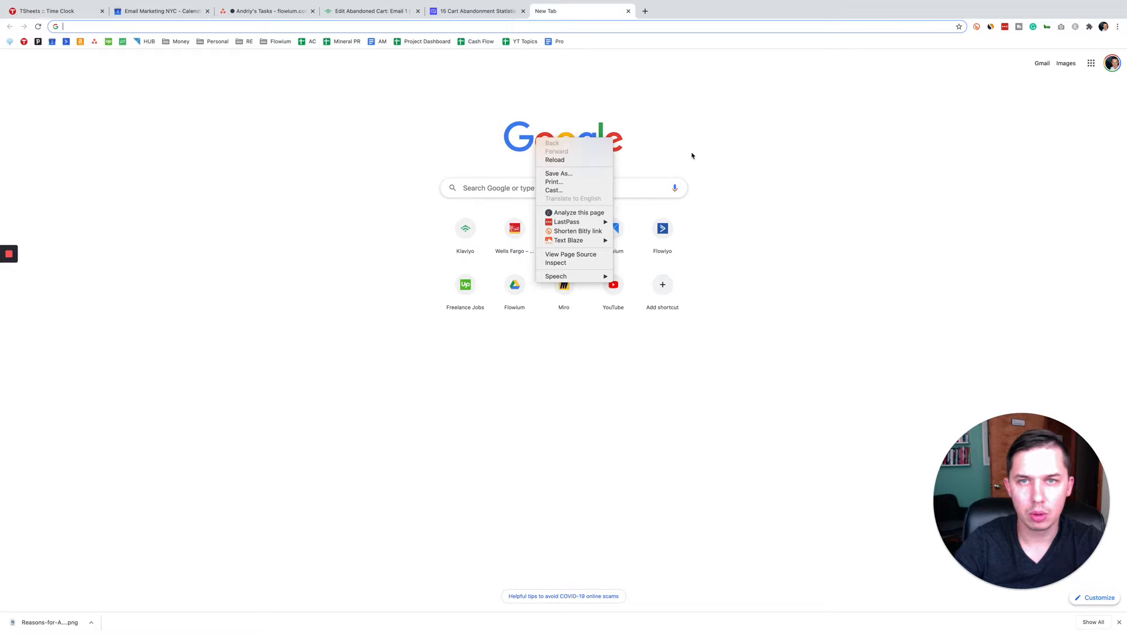
left_click(495, 27)
left_click(495, 26)
type("flowium.com")
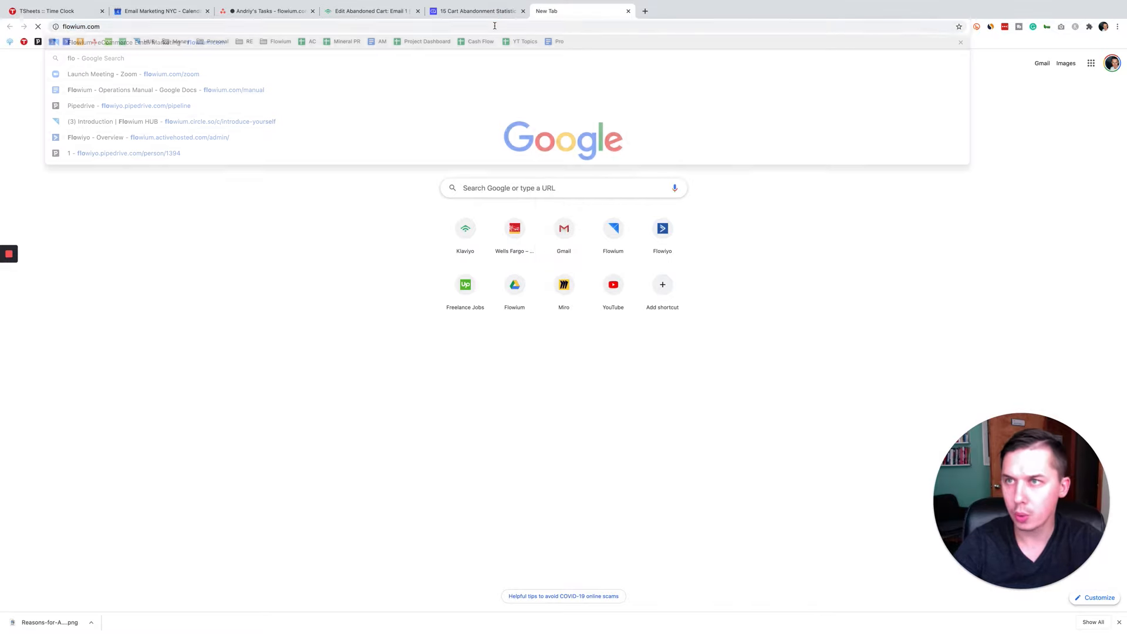
key("Return")
key("super+shift+9")
left_click_drag(297, 58, 371, 79)
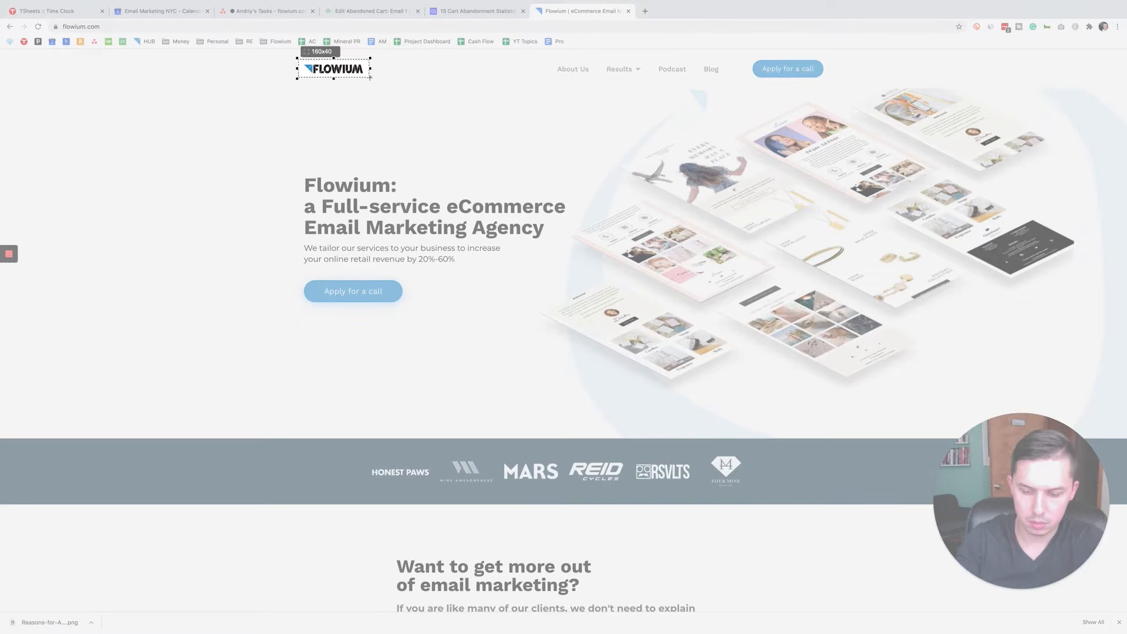
left_click(352, 89)
left_click(613, 204)
Step: Return to the email editor and upload the captured logo image from the Downloads folder into the image block
left_click(360, 11)
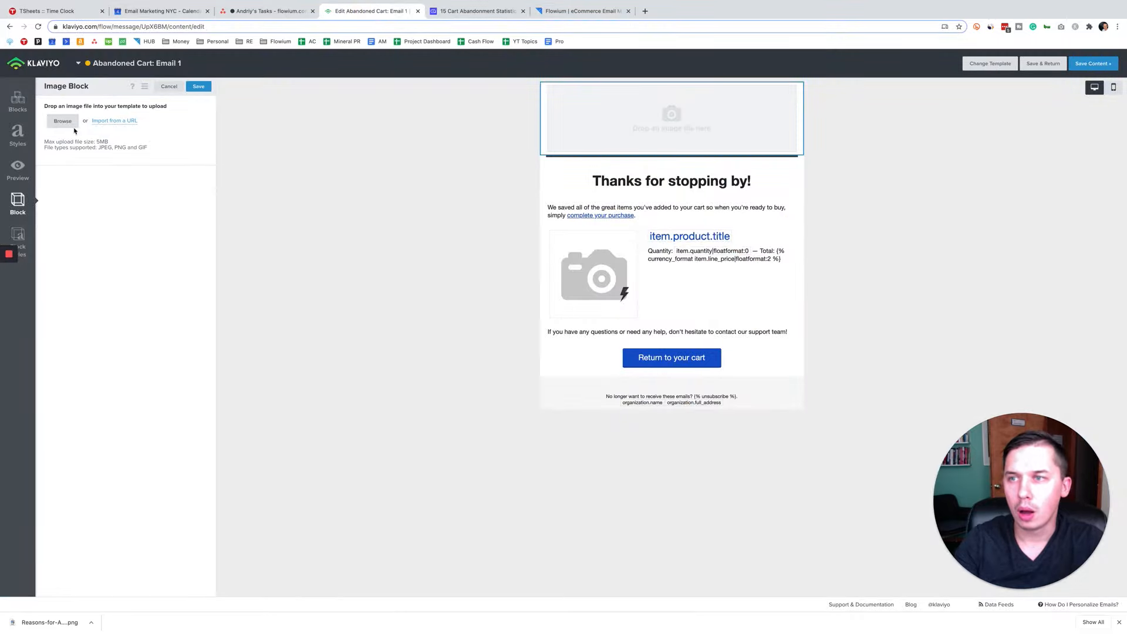
left_click(62, 121)
left_click(404, 147)
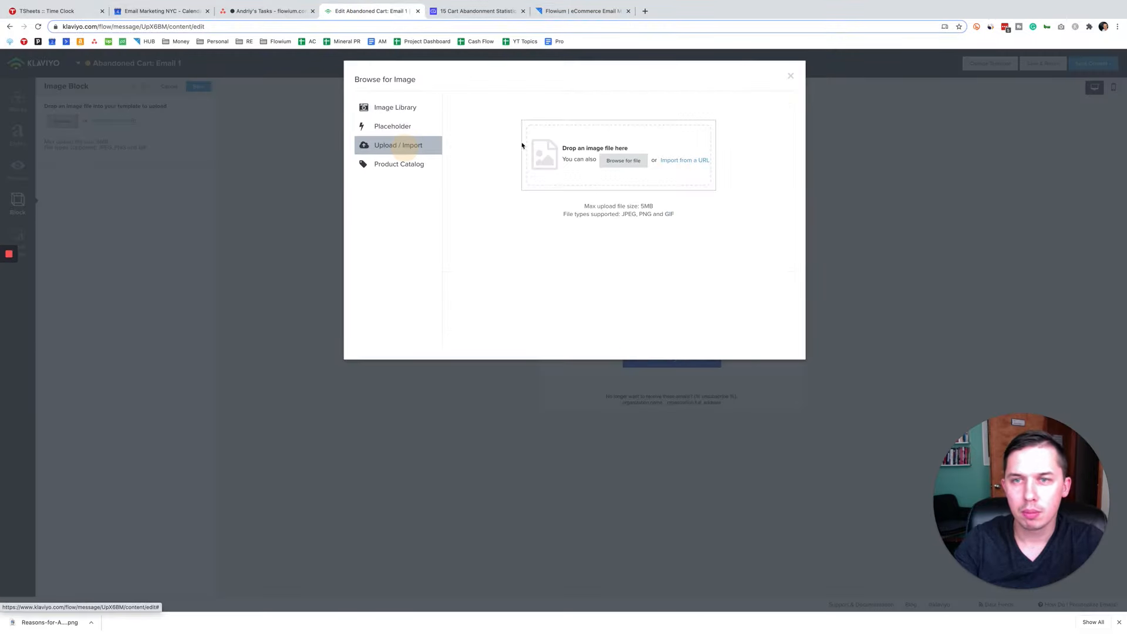
left_click(622, 162)
left_click(766, 130)
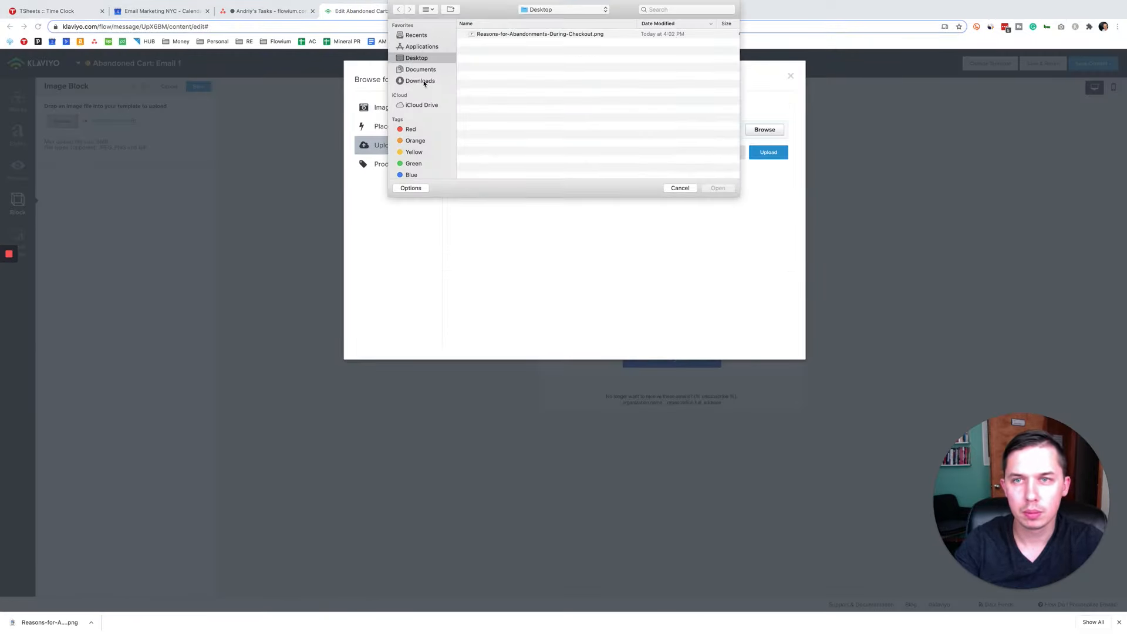
left_click(420, 81)
double_click(496, 34)
left_click(768, 152)
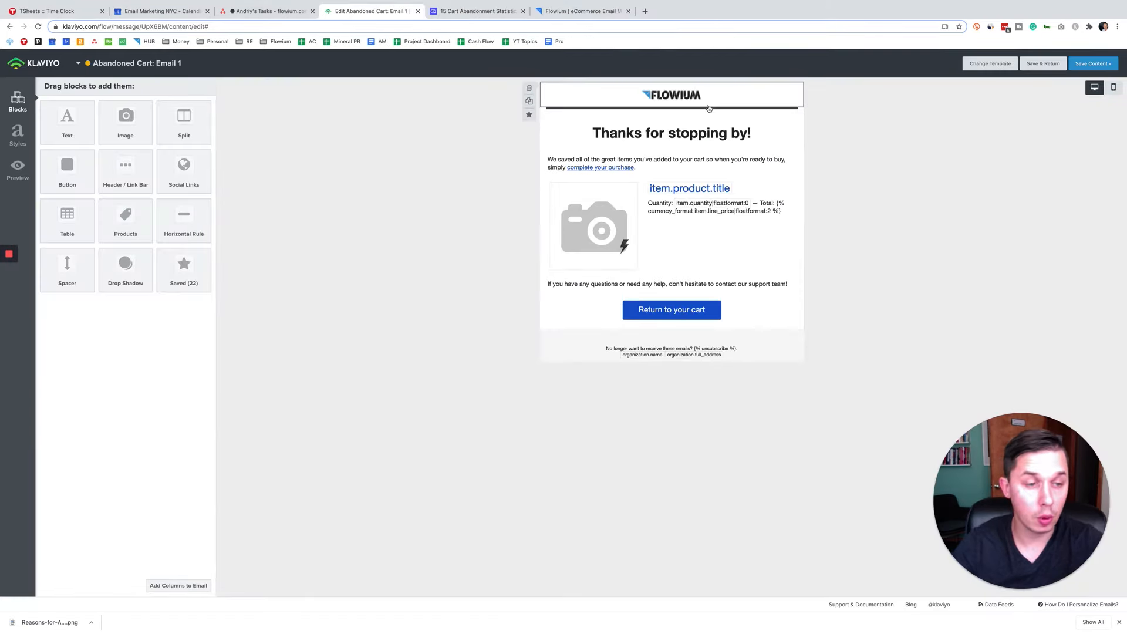
left_click_drag(67, 170, 718, 119)
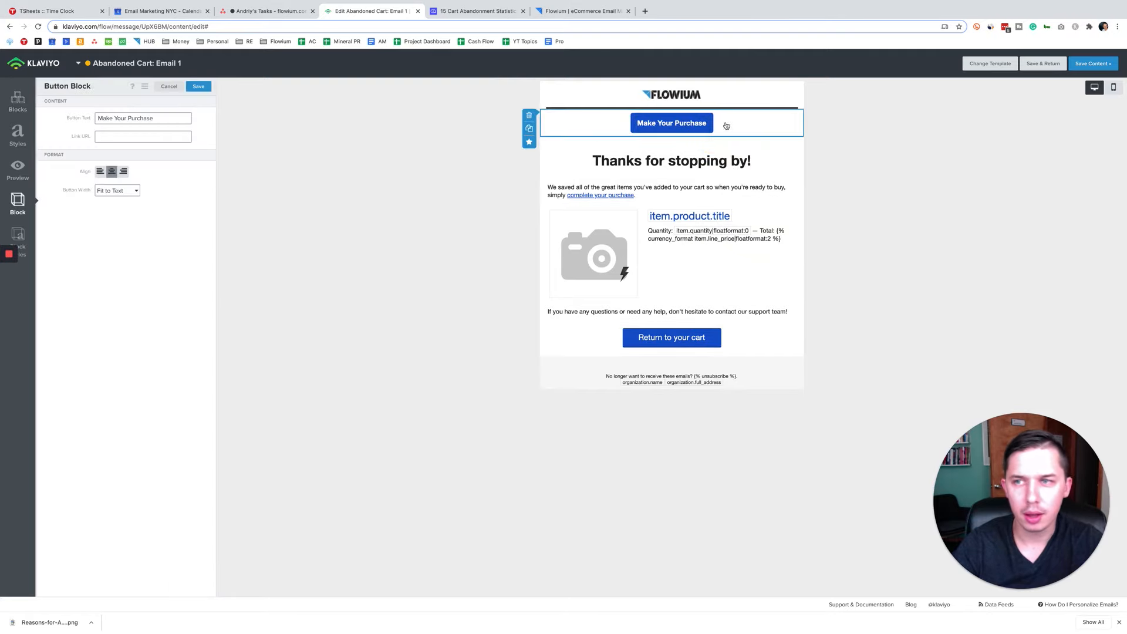
left_click(529, 115)
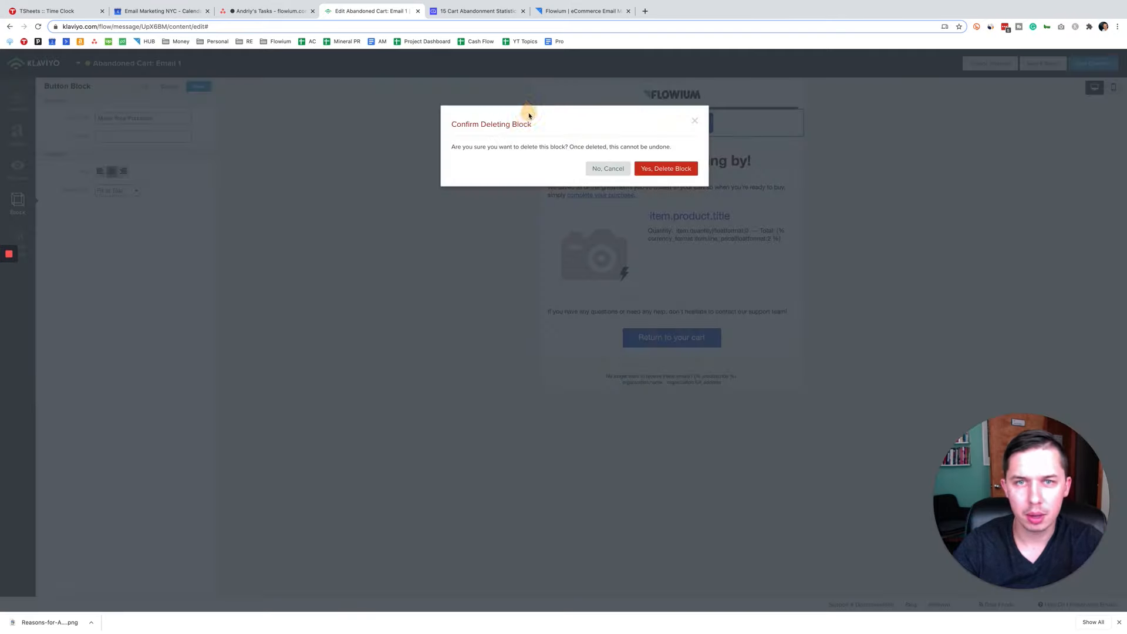
left_click(666, 169)
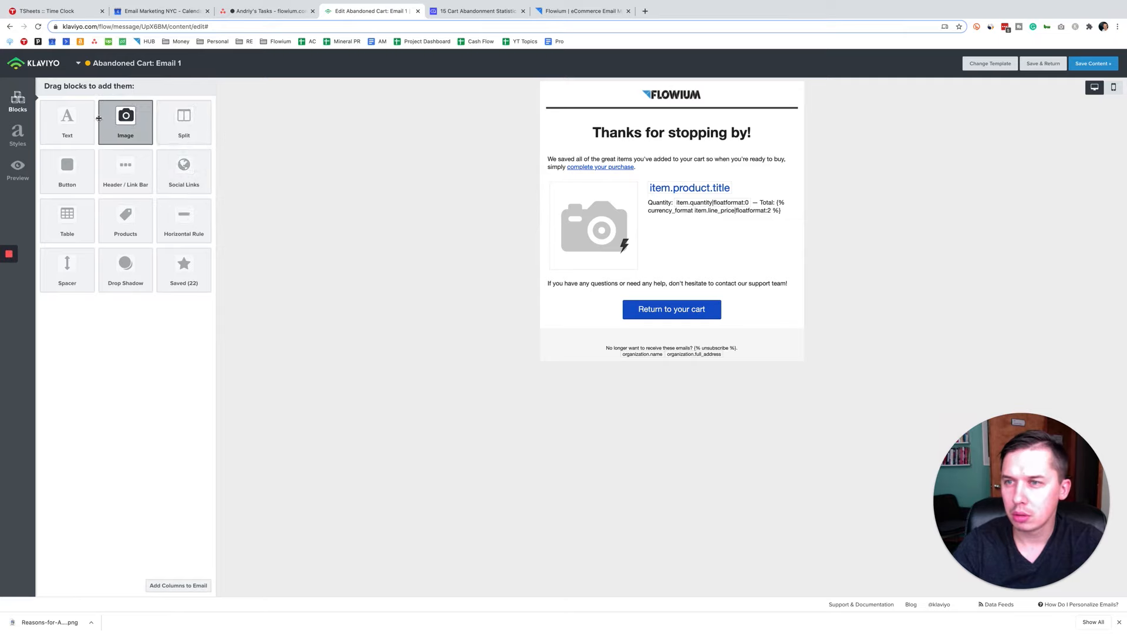
Step: Add an image block beneath the logo with the library image labor.1, centred and filling the image area, and save it
left_click_drag(125, 120, 630, 113)
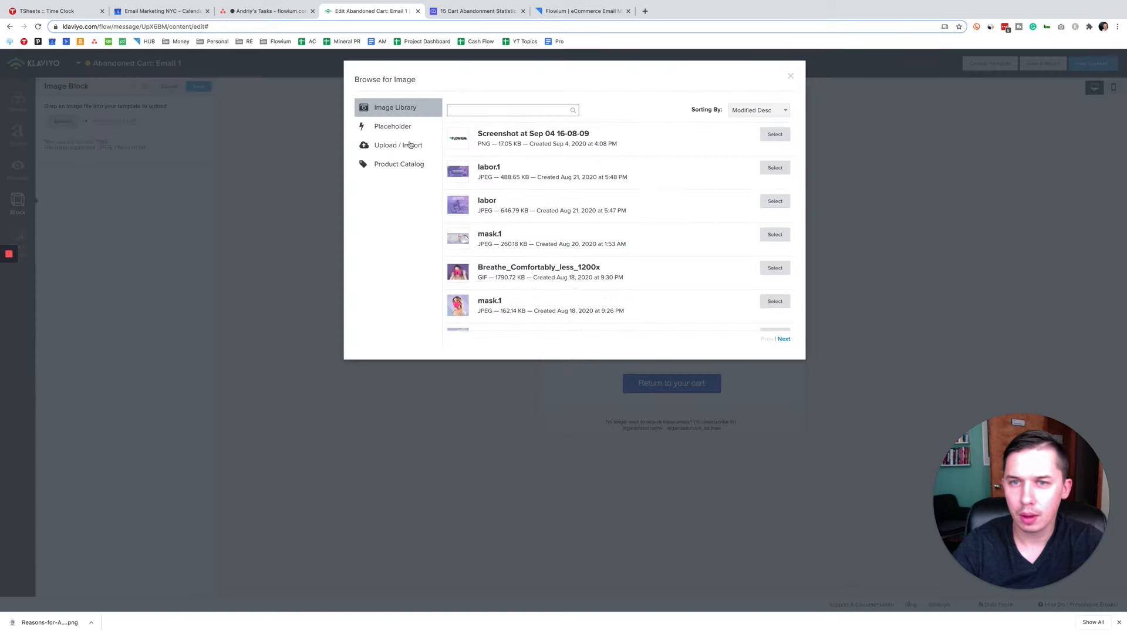
left_click(773, 168)
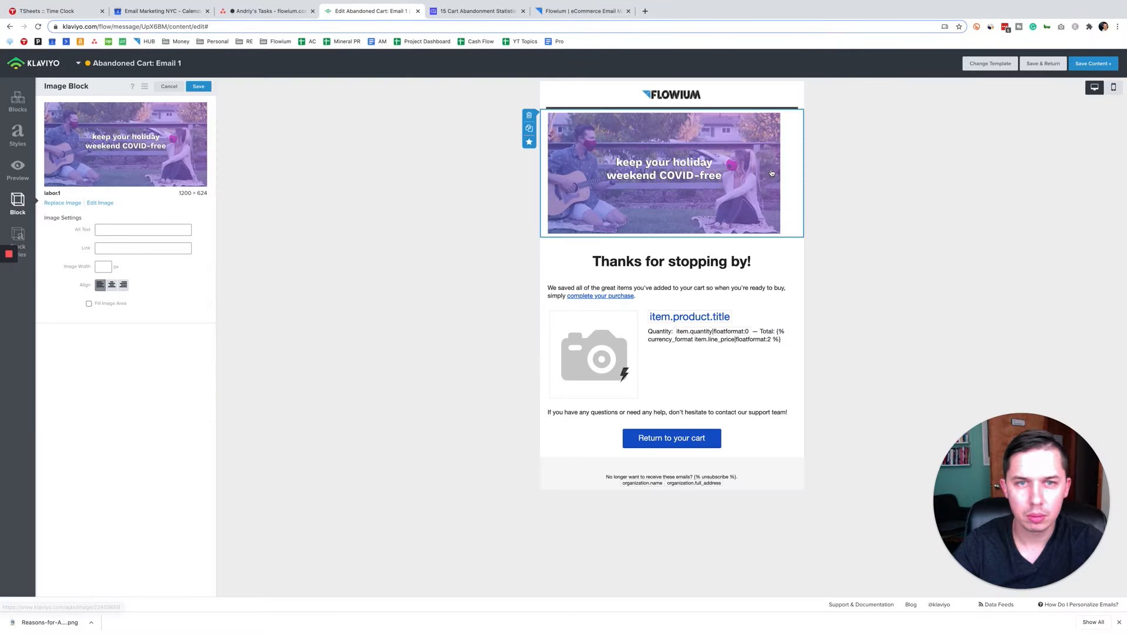
left_click(111, 285)
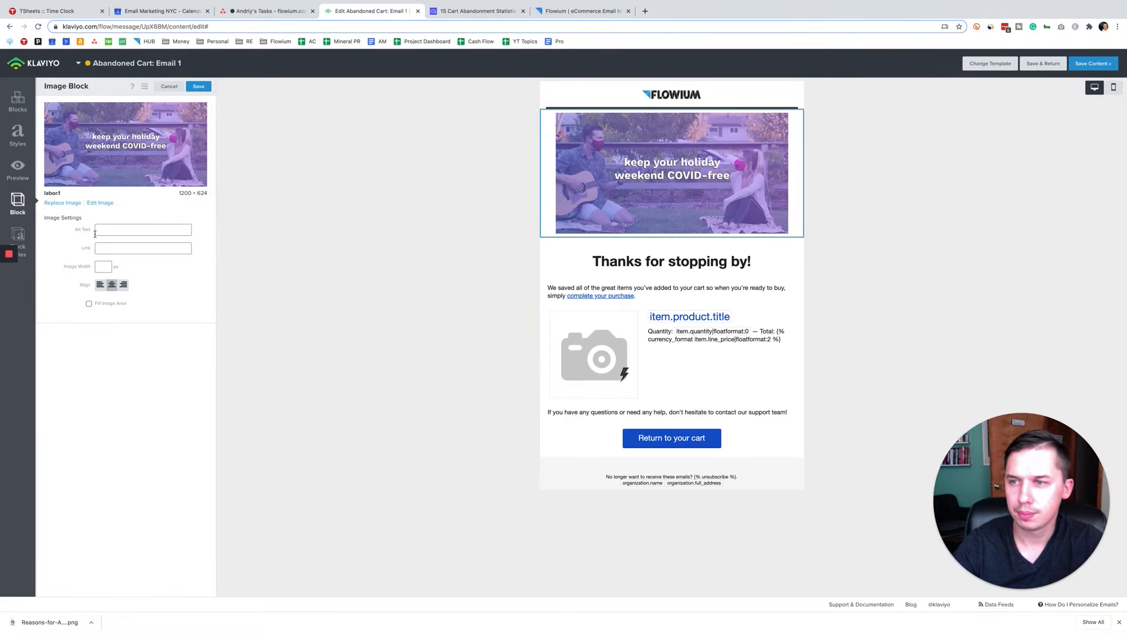
left_click(88, 304)
left_click(198, 86)
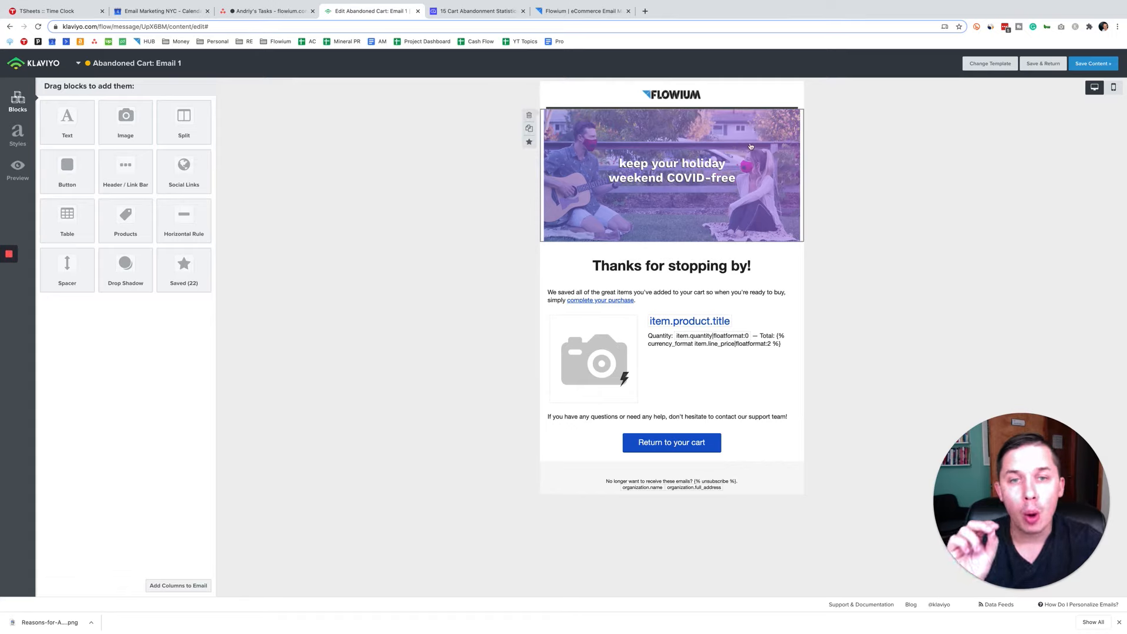
Step: Check the link settings of the logo, the banner image and the Return to your cart button
left_click(672, 93)
left_click(670, 147)
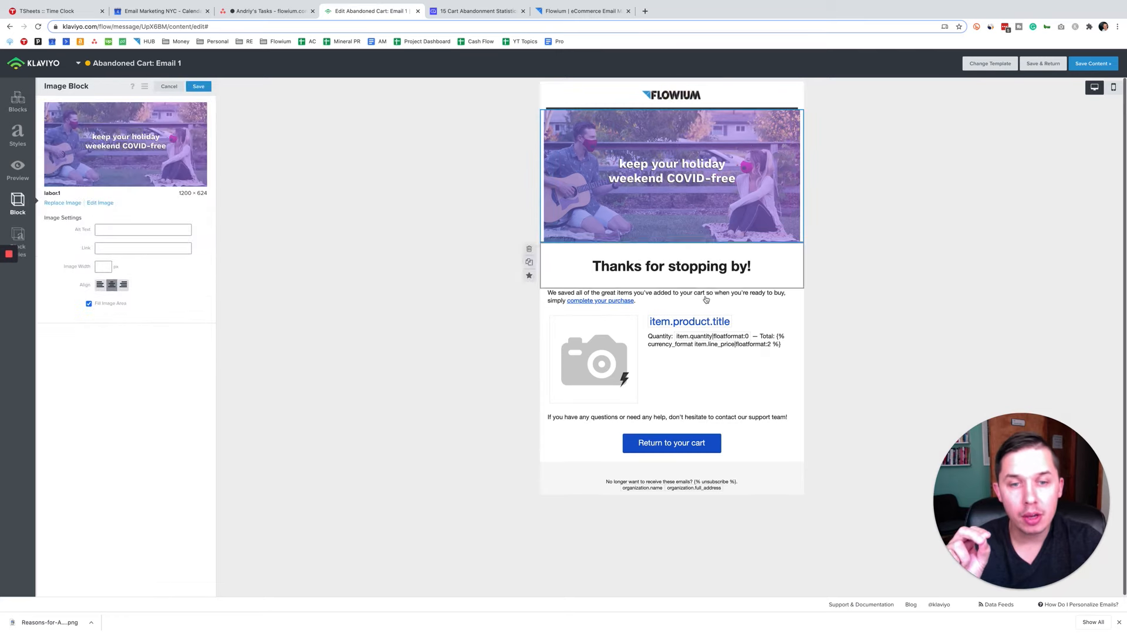
left_click(698, 444)
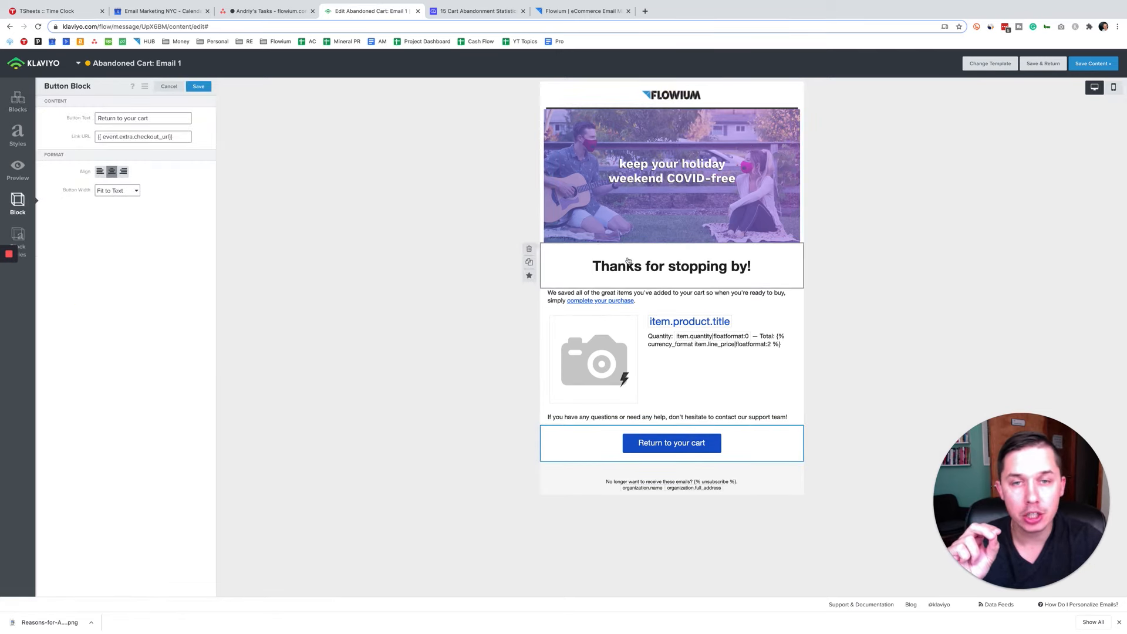
left_click(199, 87)
Step: Copy the checkout_url variable tag from the recent Started Checkout event in the email preview settings and leave the preview
left_click(17, 168)
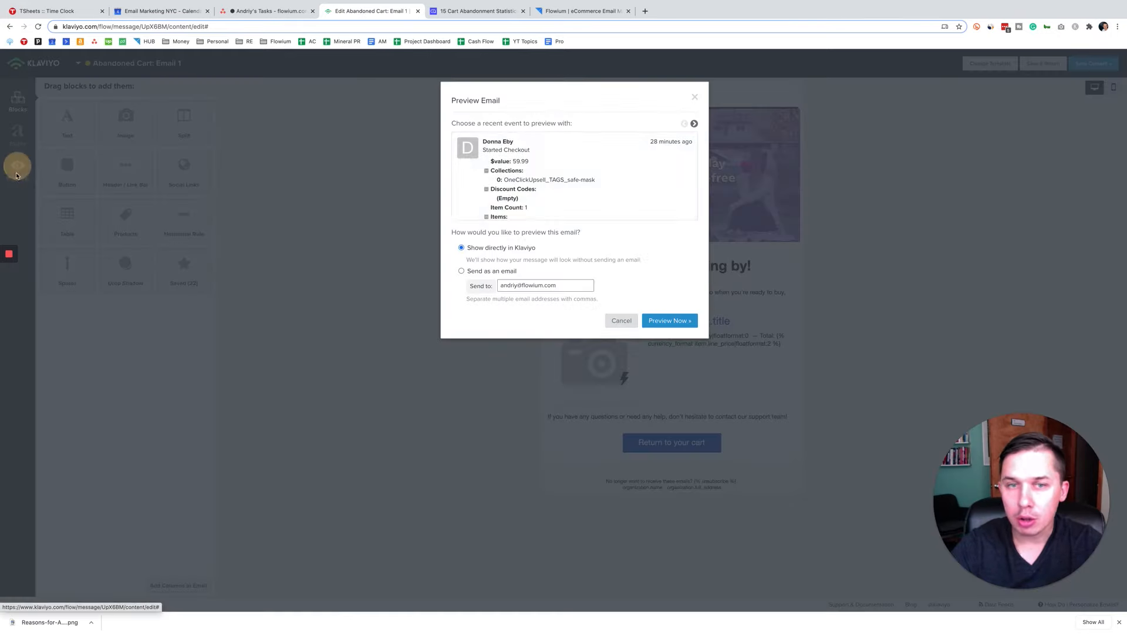
scroll(537, 208, "down", 4)
scroll(541, 204, "down", 2)
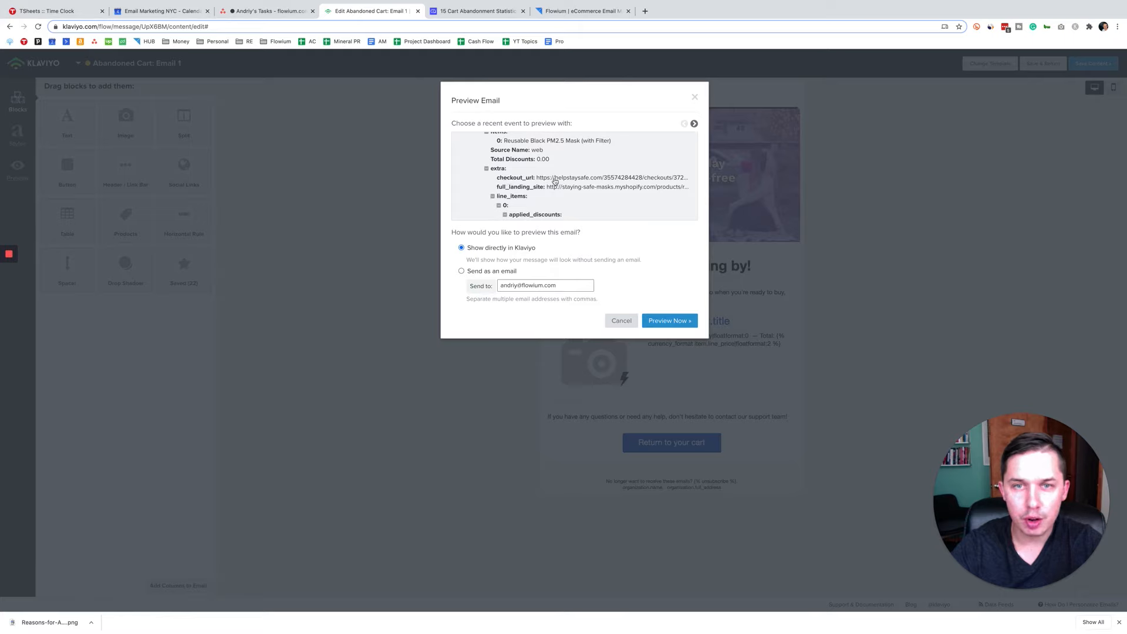
left_click(564, 181)
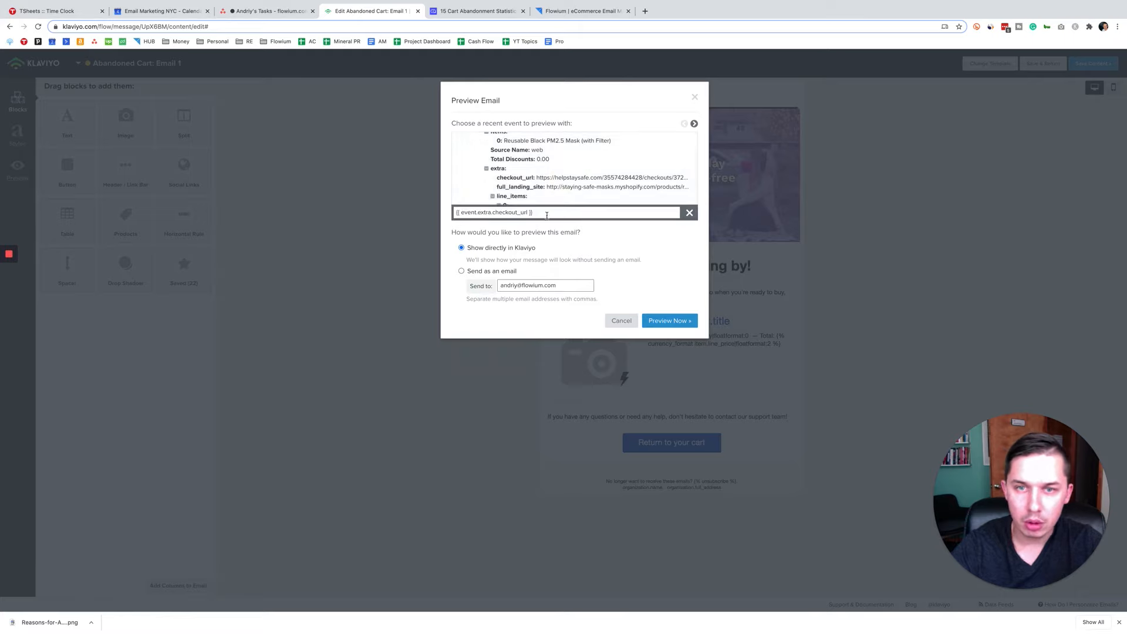
left_click(555, 214)
key("ctrl+c")
right_click(531, 213)
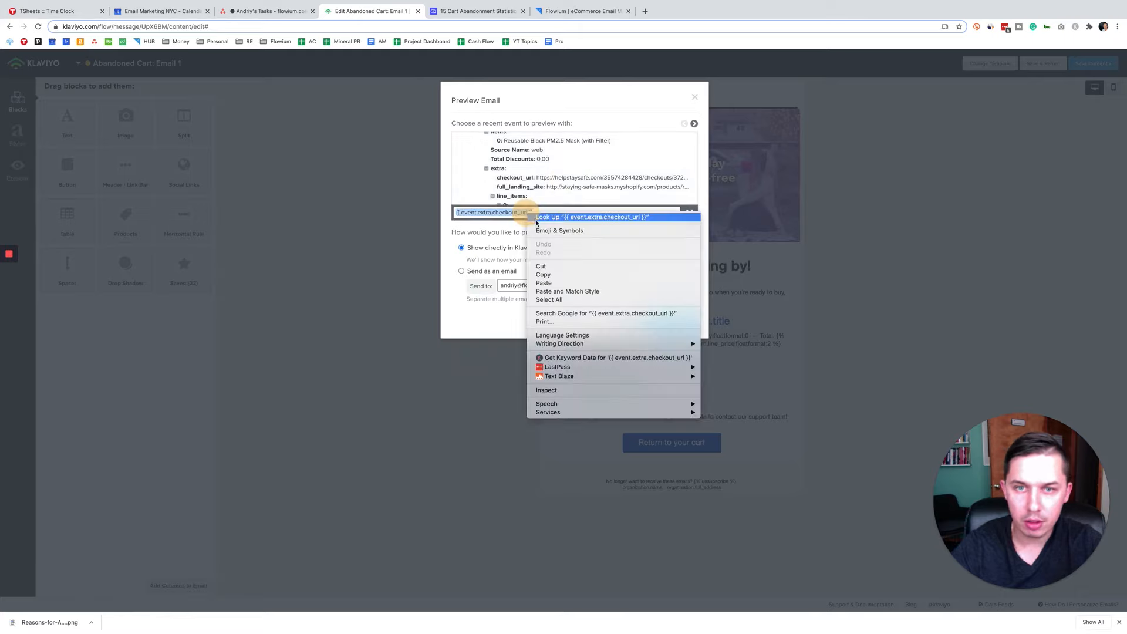
left_click(545, 272)
left_click(620, 320)
Step: Set the logo image's link to {{ event.extra.checkout_url }} and save the block
left_click(671, 95)
left_click(130, 184)
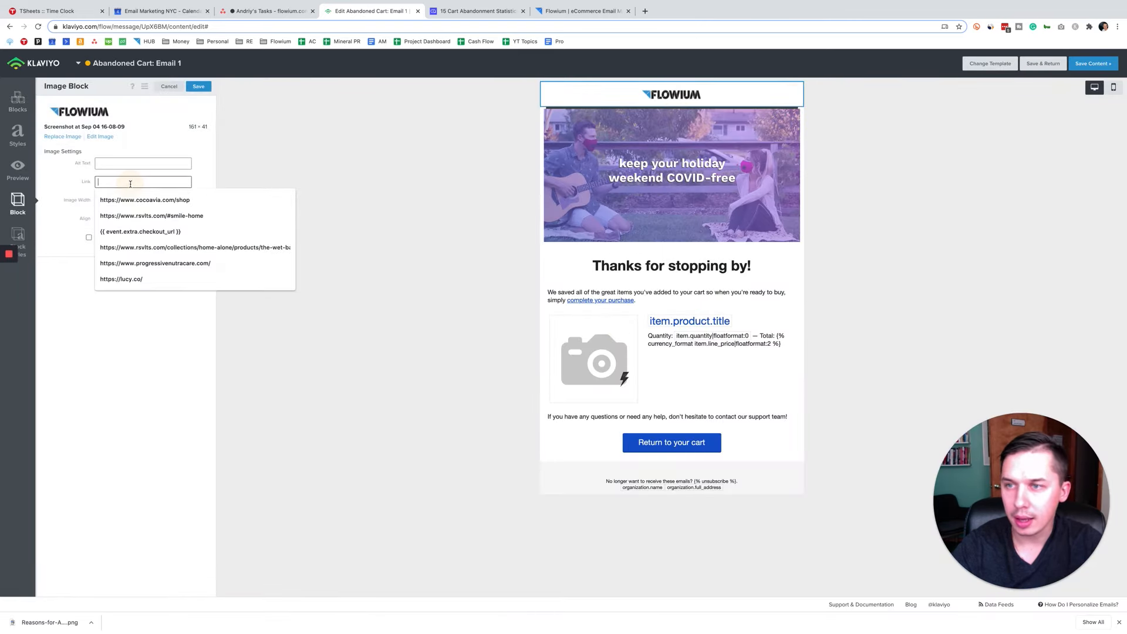
key("ctrl+v")
left_click(198, 87)
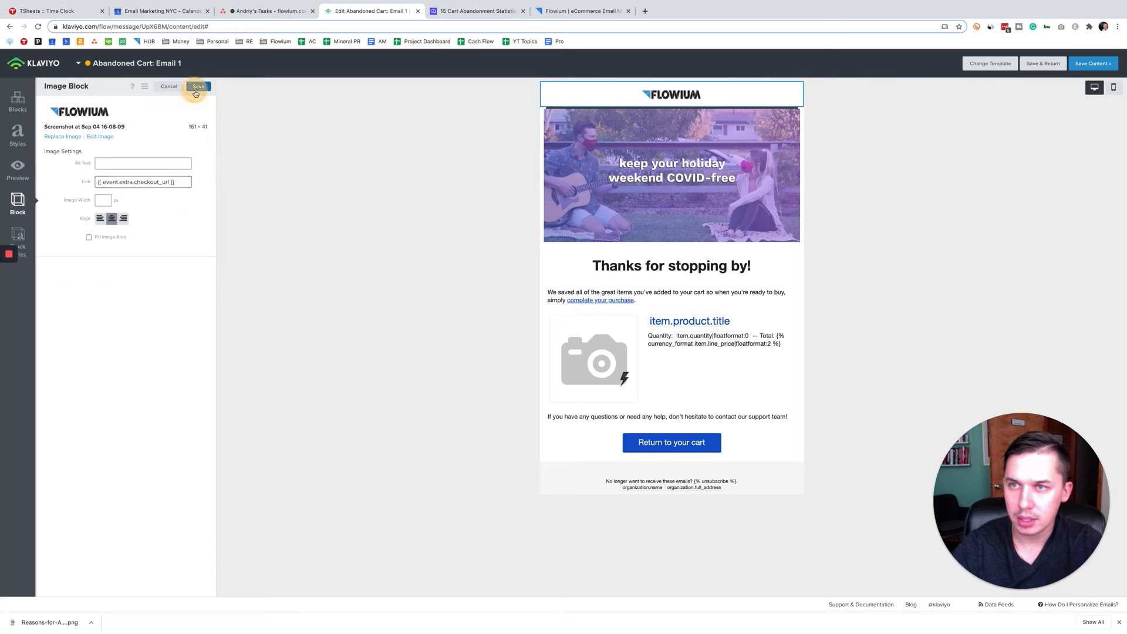
Step: Set the banner image's link to {{ event.extra.checkout_url }} and save the block
left_click(563, 217)
left_click(118, 248)
key("ctrl+v")
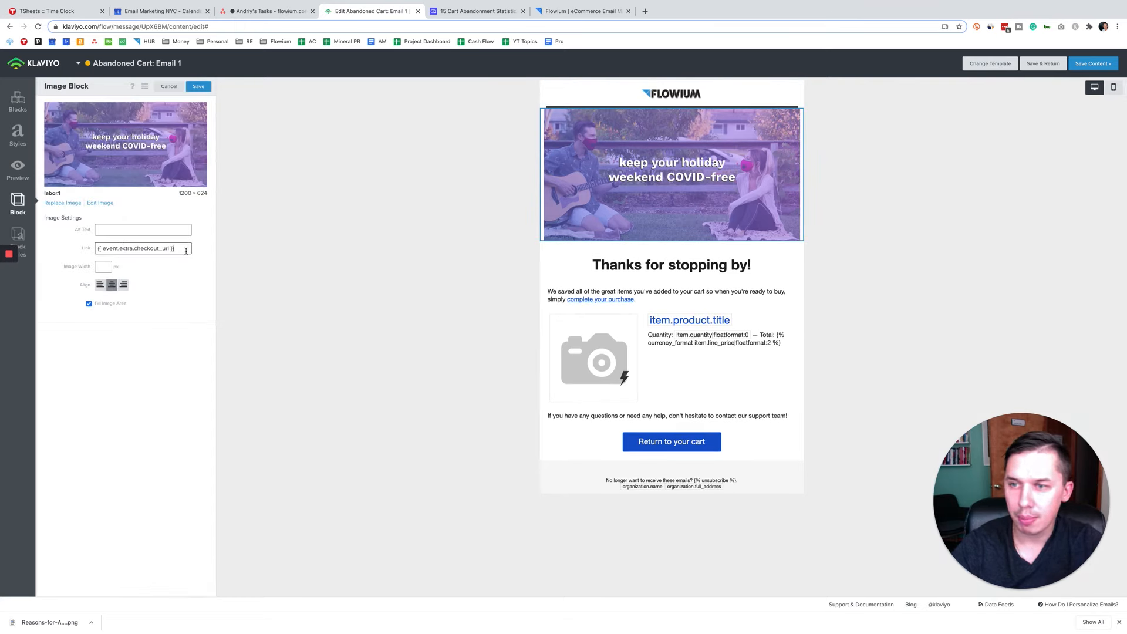
left_click(198, 86)
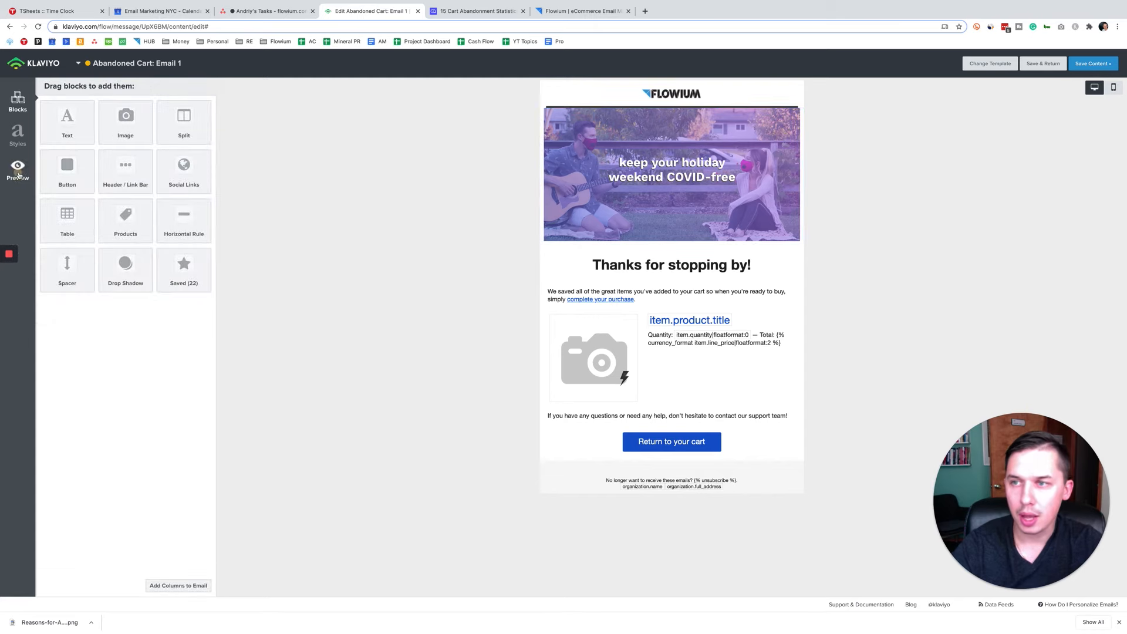
Step: Preview the email within Klaviyo, test the logo's checkout link, and return to the email editor
left_click(18, 169)
left_click(661, 326)
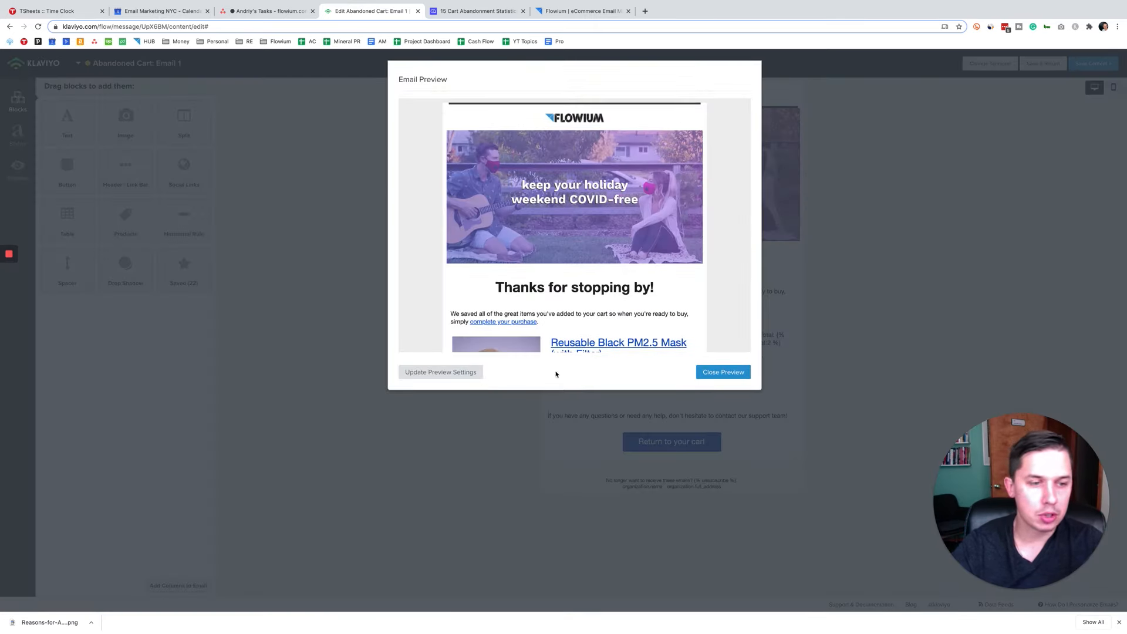
left_click(586, 120)
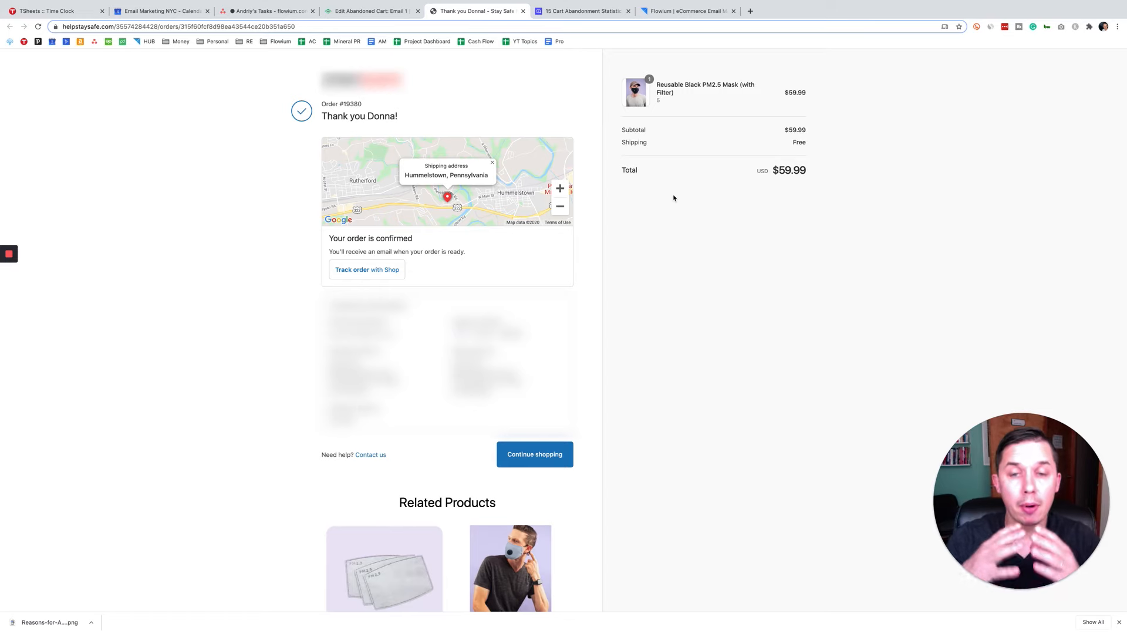
left_click(370, 10)
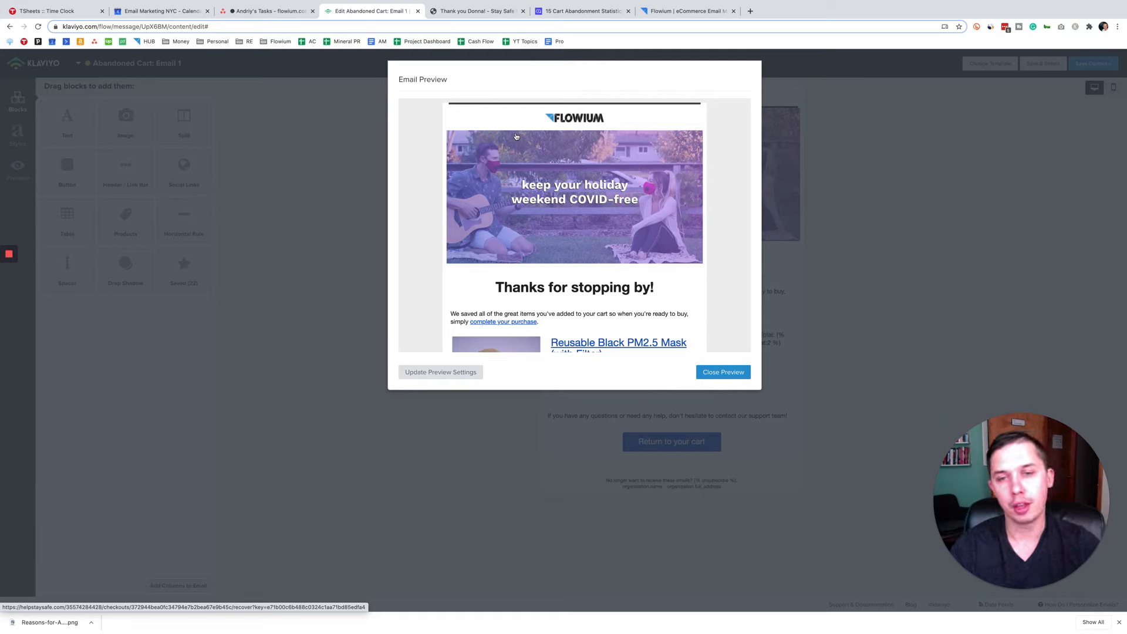
left_click(722, 373)
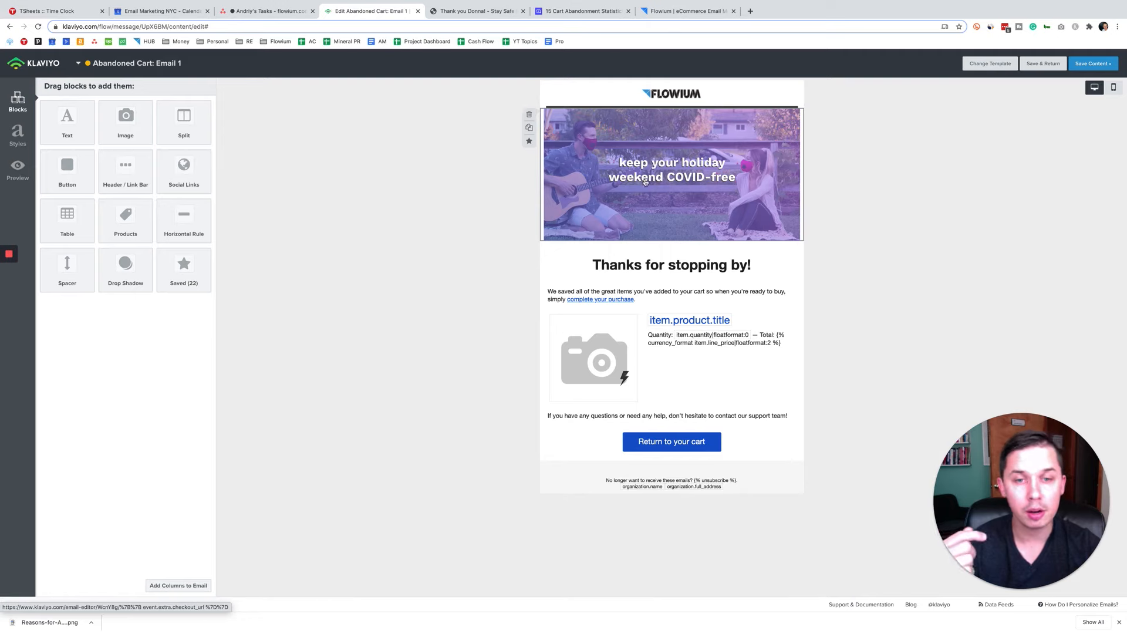
Step: Inspect the link URL of the Return to your cart button and leave the block without saving
left_click(633, 447)
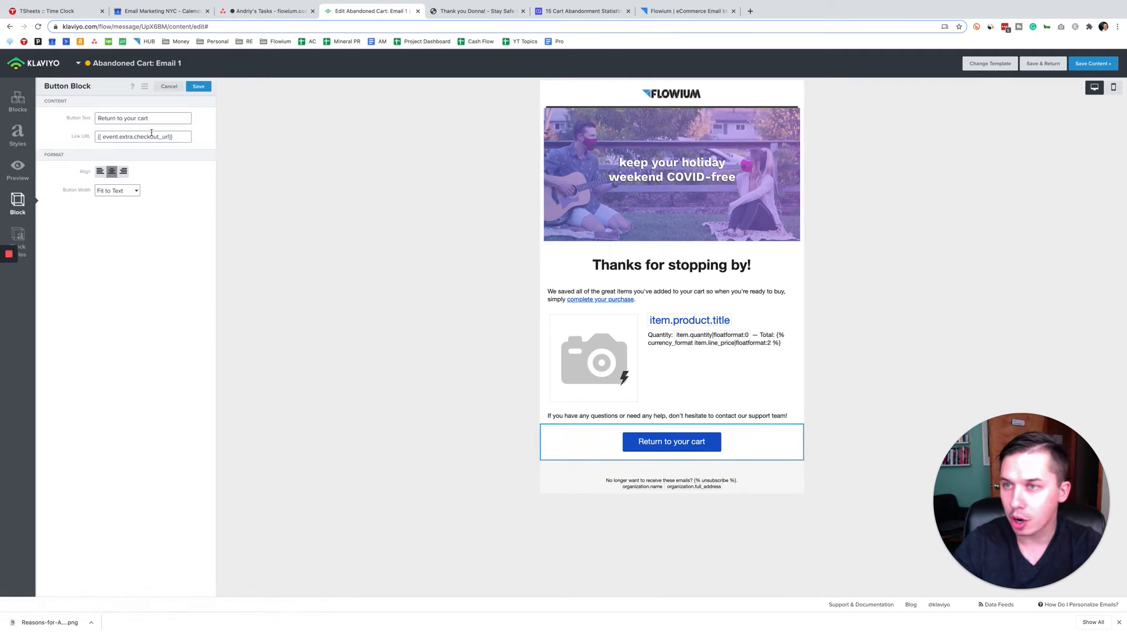
triple_click(186, 137)
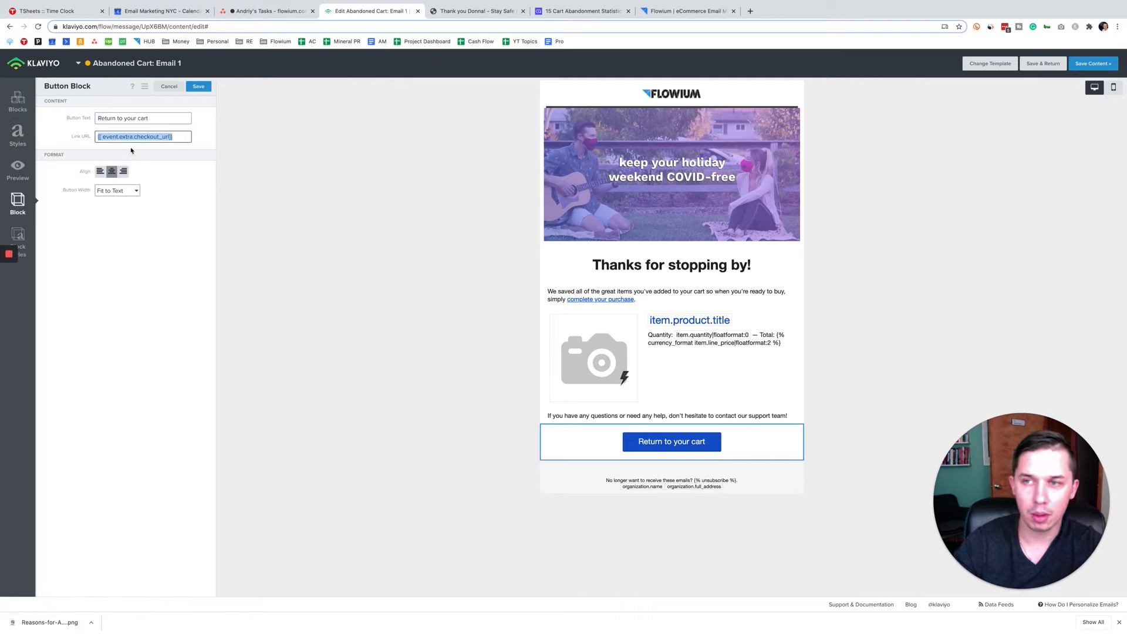
left_click(169, 86)
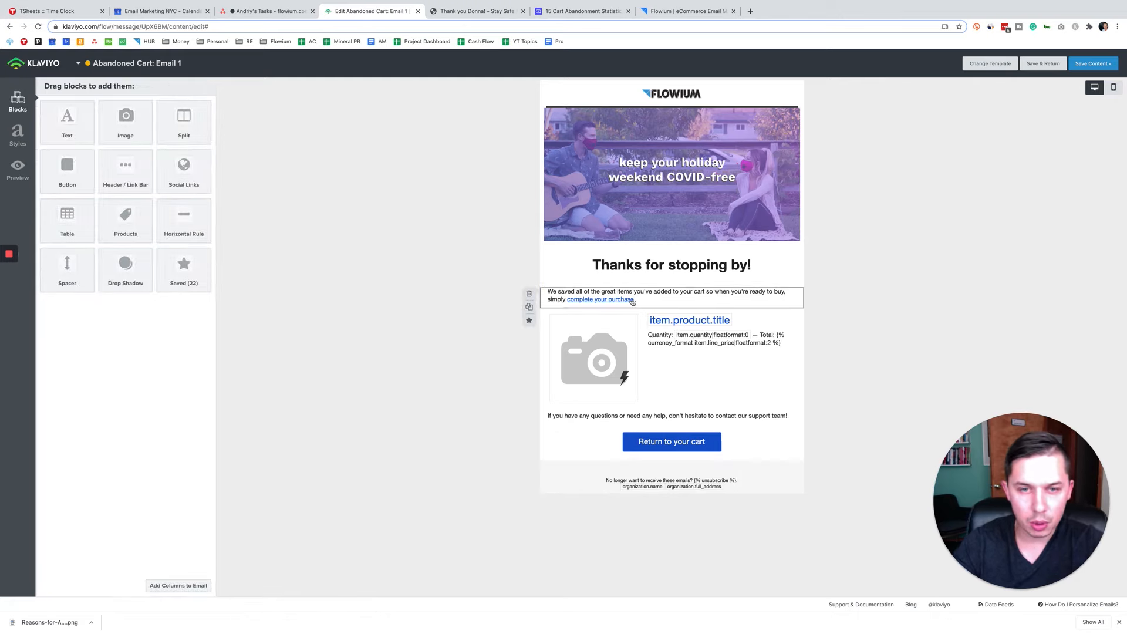
Step: Examine the product table's dynamic rows, including the image column and the title, quantity and total variables in Column2
left_click(649, 352)
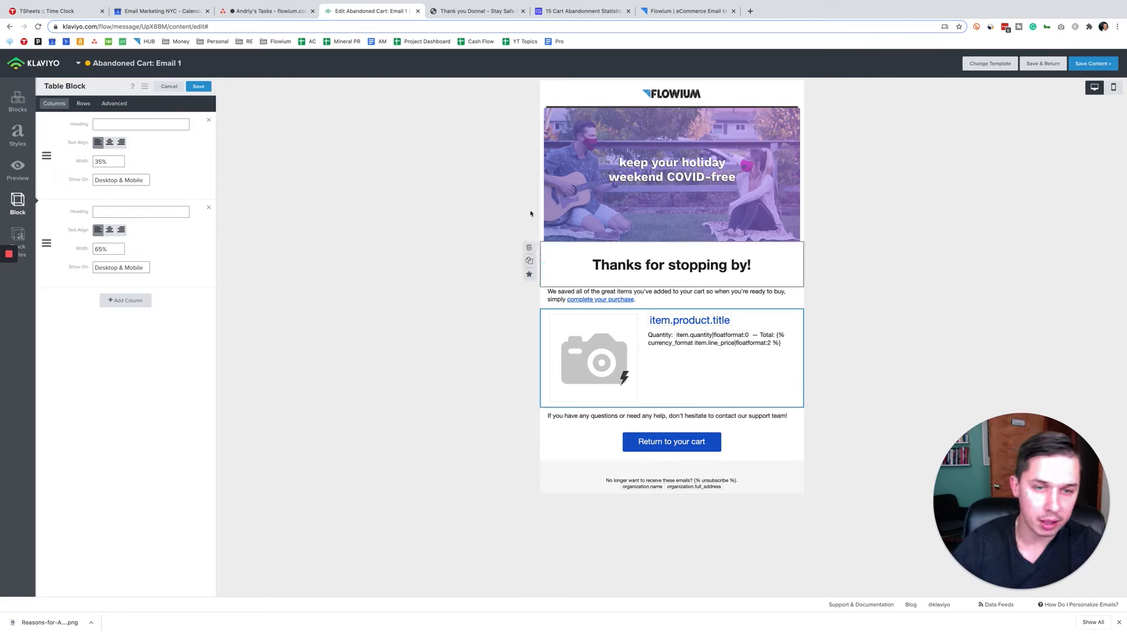
left_click(83, 105)
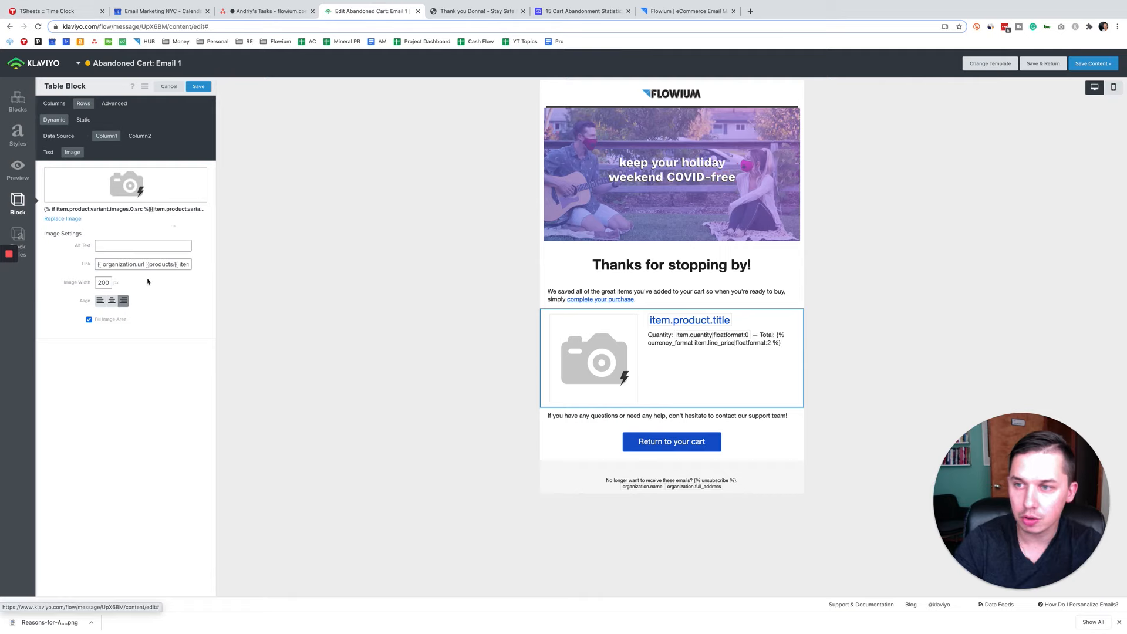
left_click(141, 136)
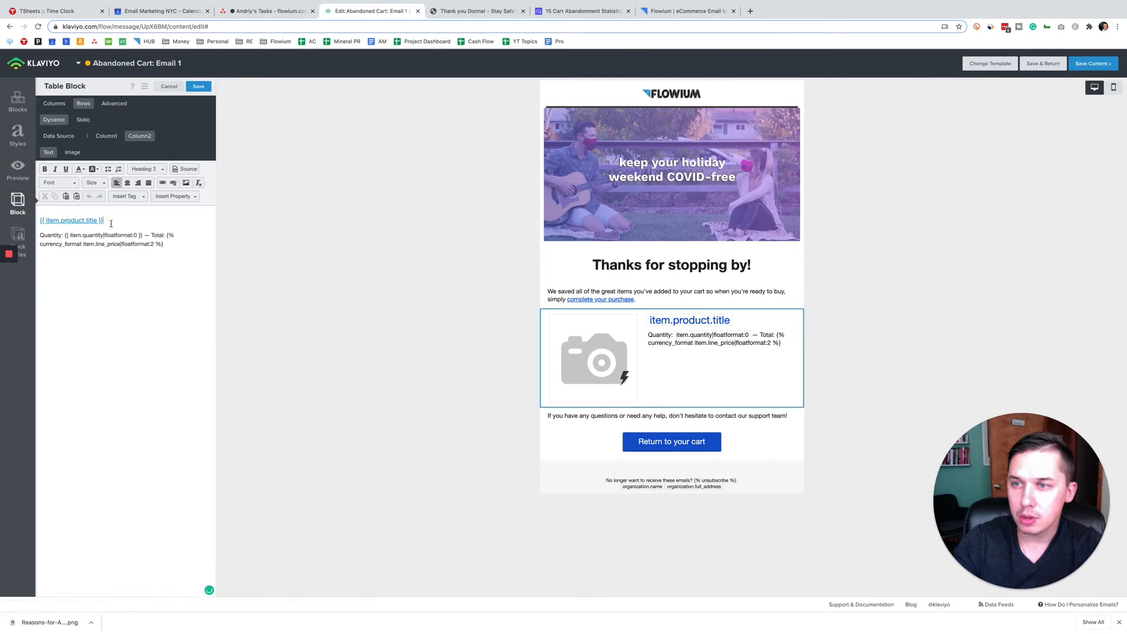
left_click_drag(105, 220, 39, 220)
left_click_drag(144, 236, 65, 235)
left_click_drag(166, 235, 177, 271)
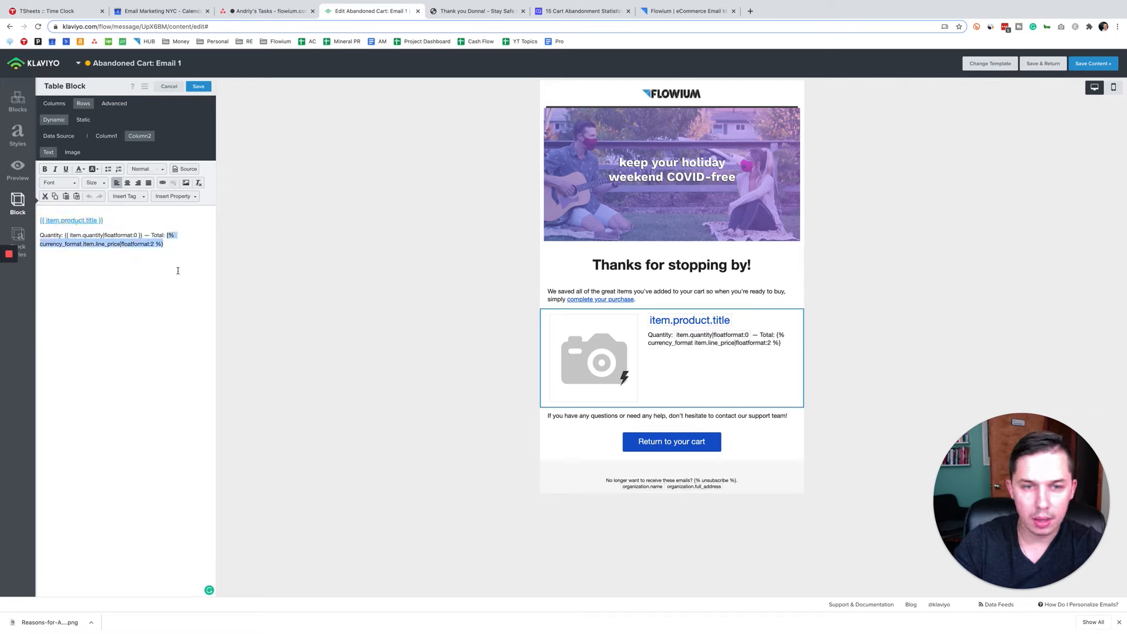
Step: Look up the variables for the first item, its presentment_title and Item Count in the email preview's recent event data
left_click(18, 169)
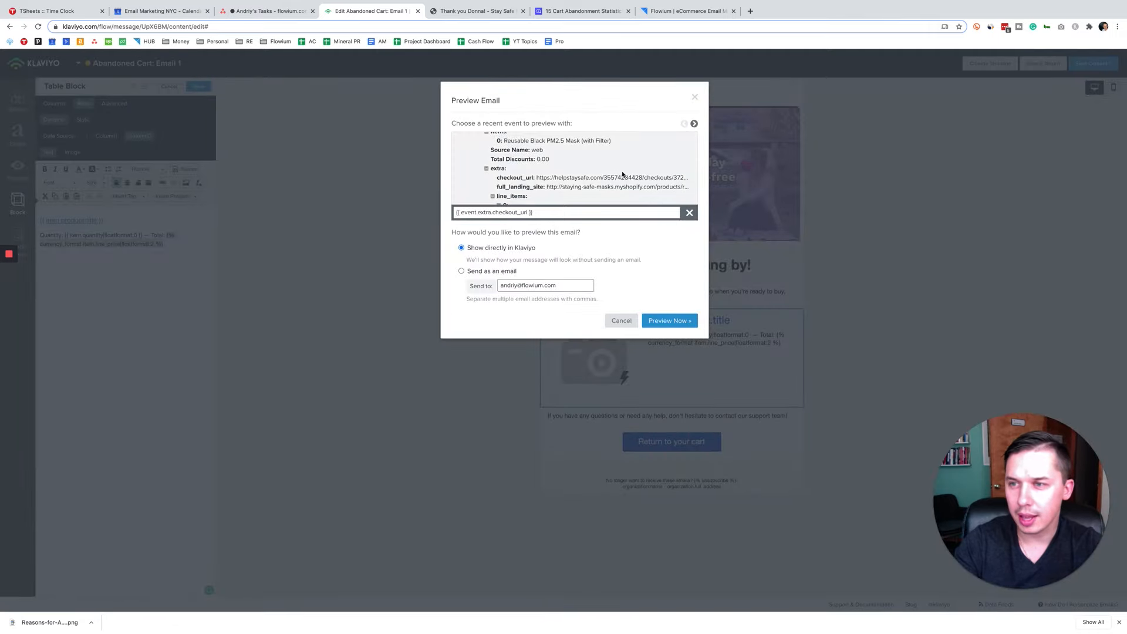
scroll(563, 176, "up", 2)
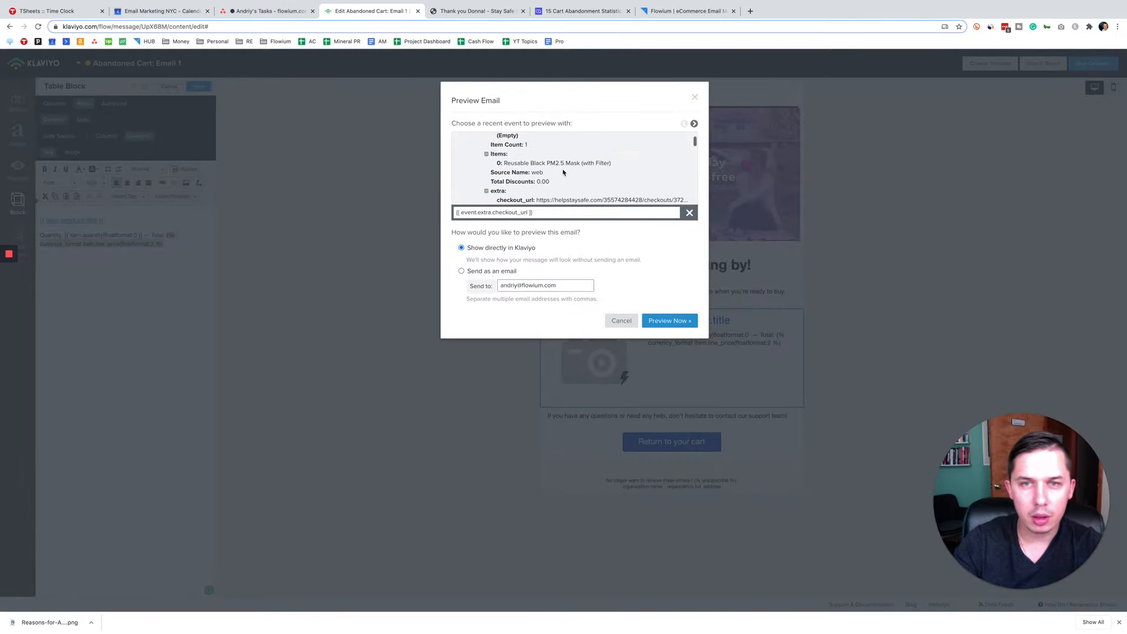
left_click(527, 165)
left_click(511, 213)
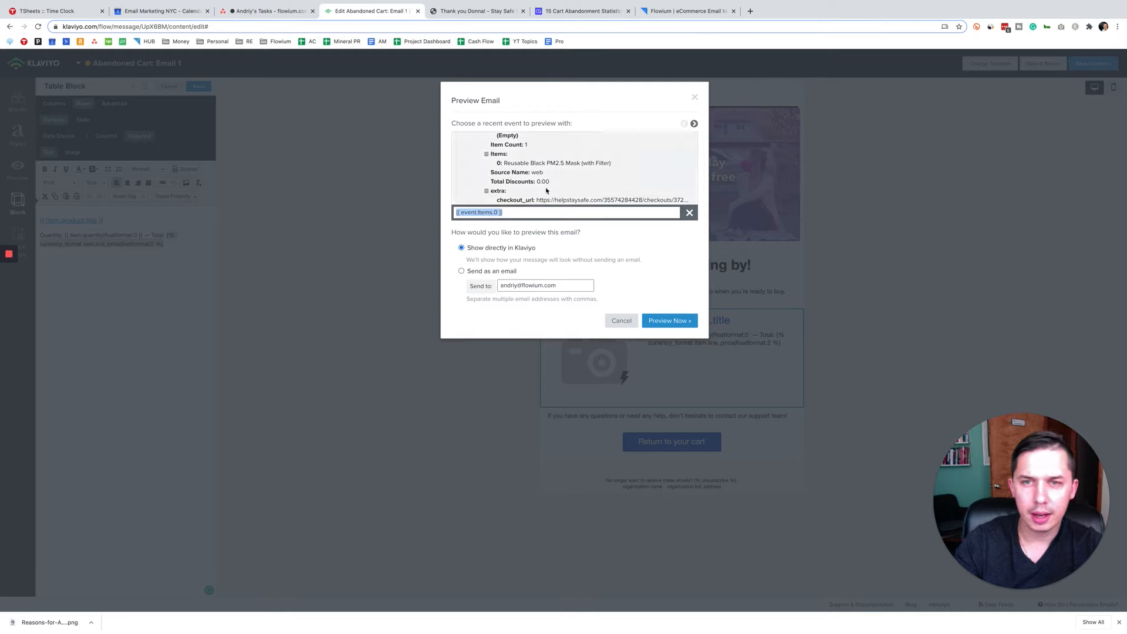
scroll(584, 161, "down", 2)
scroll(583, 161, "down", 2)
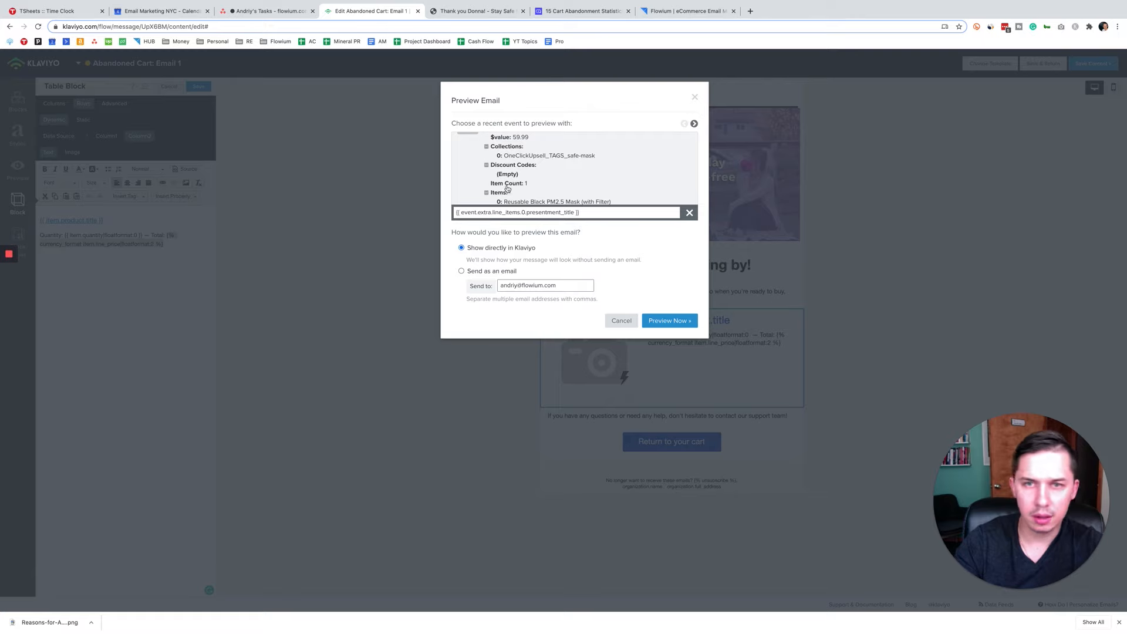
left_click(513, 186)
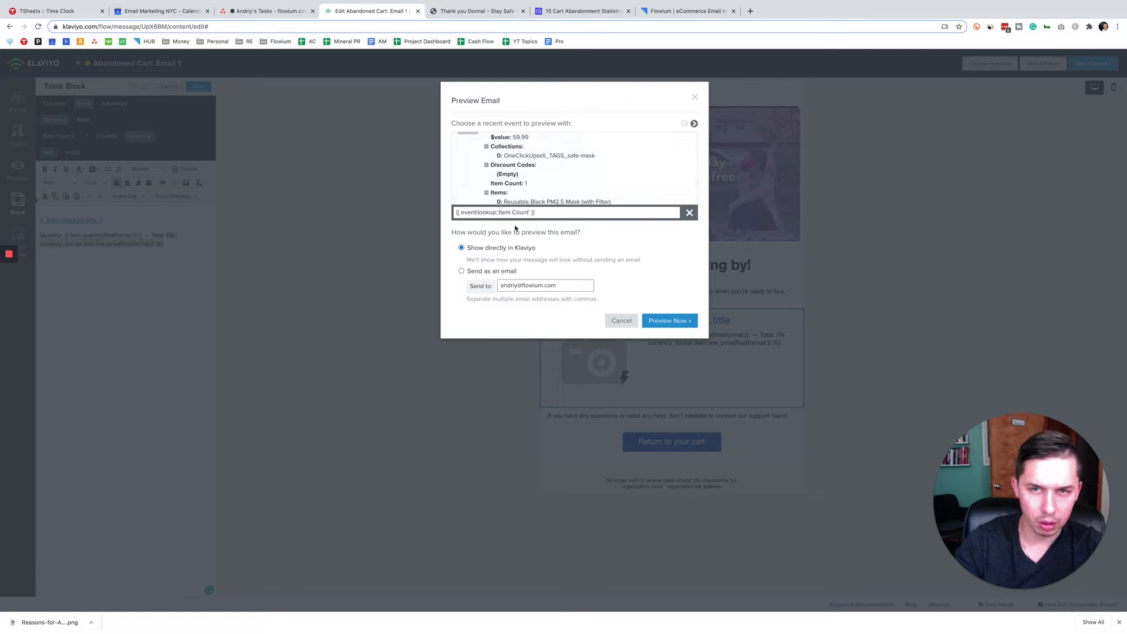
left_click(496, 214)
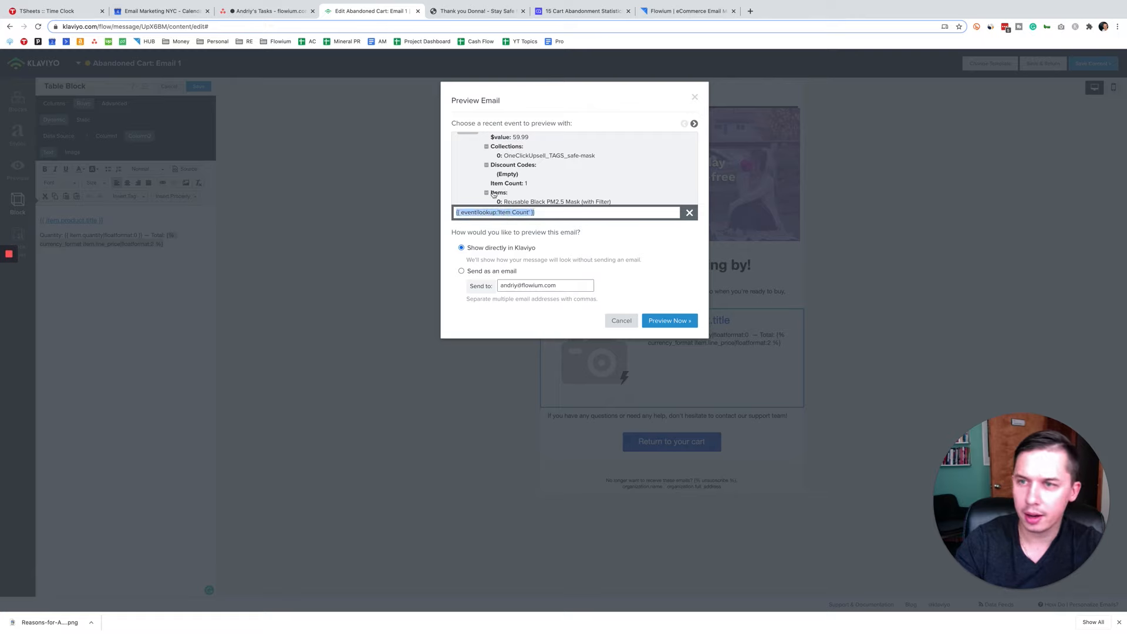
Step: Look up the variable for line_price under the event's line_items and close the preview settings
scroll(577, 184, "down", 10)
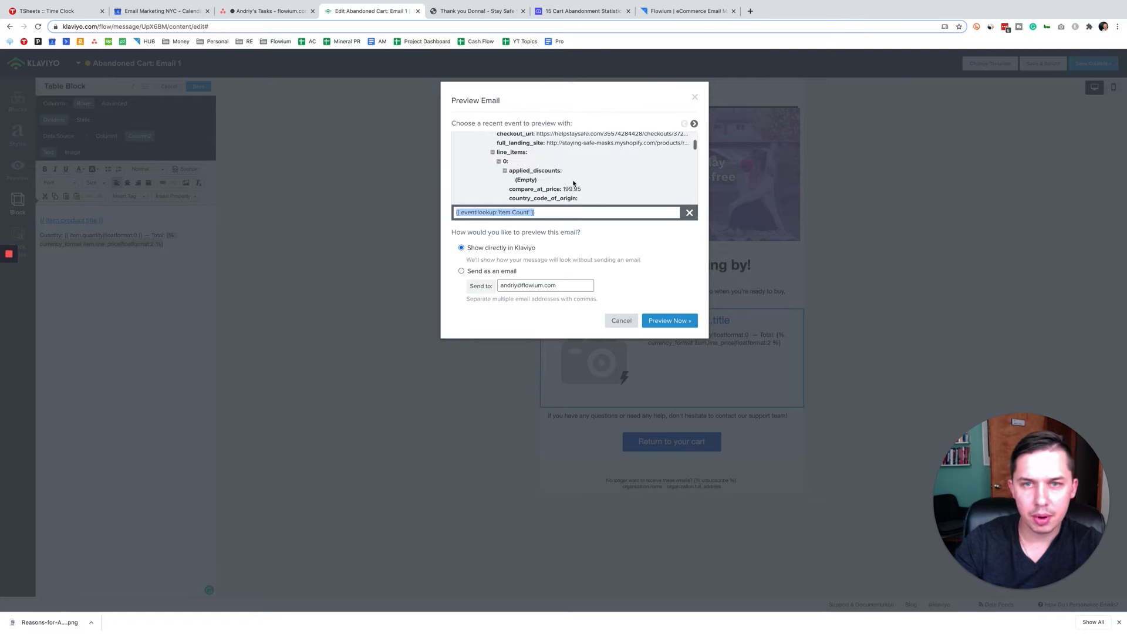
scroll(574, 183, "down", 5)
left_click(527, 169)
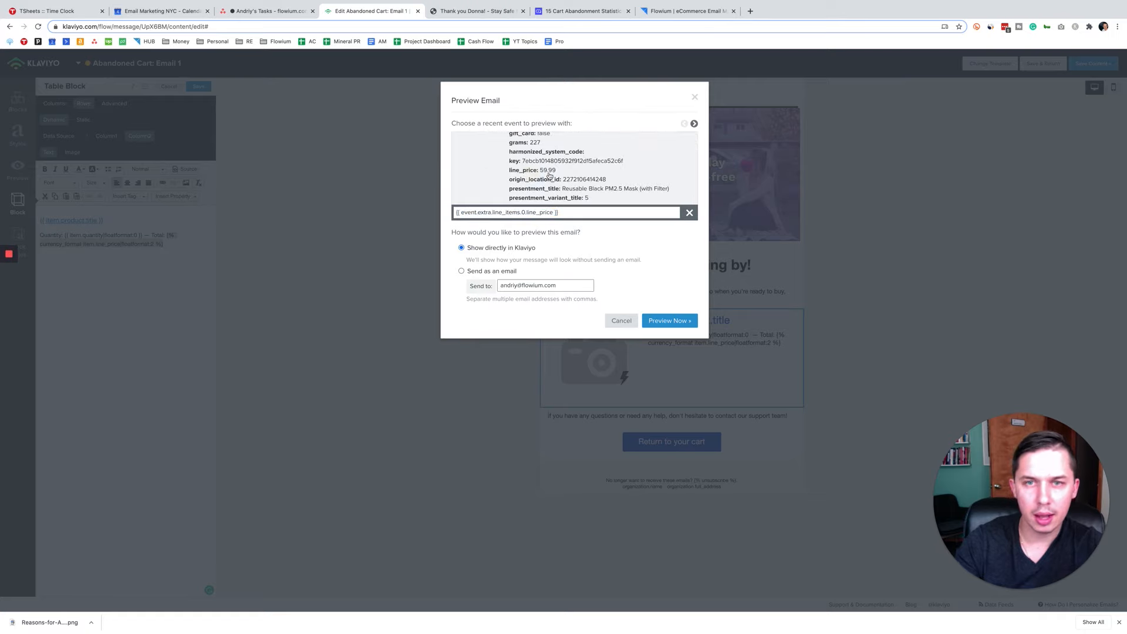
left_click(551, 212)
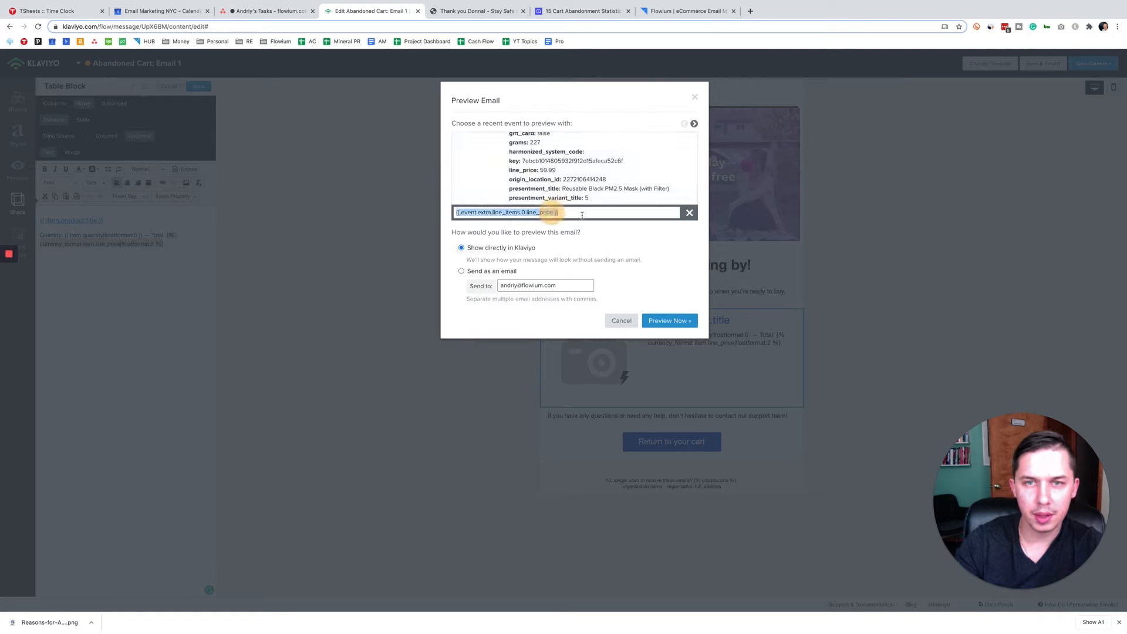
left_click(695, 97)
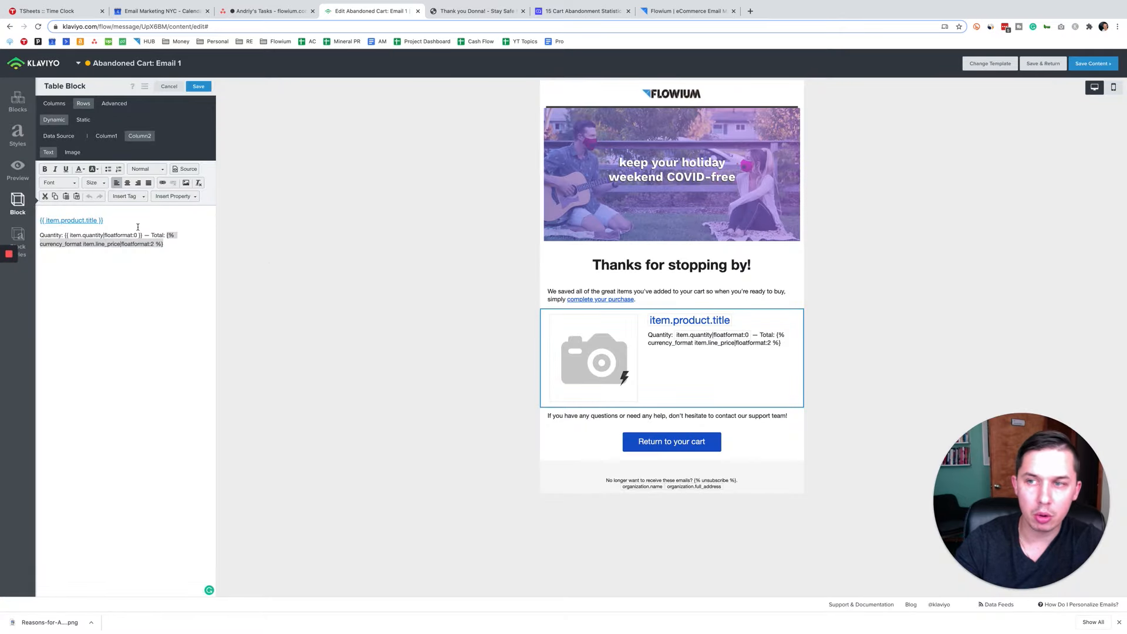
Step: Preview the email directly in Klaviyo, examine the dynamic product rows with their images, titles, quantities and totals, and close the preview
left_click_drag(168, 244, 29, 219)
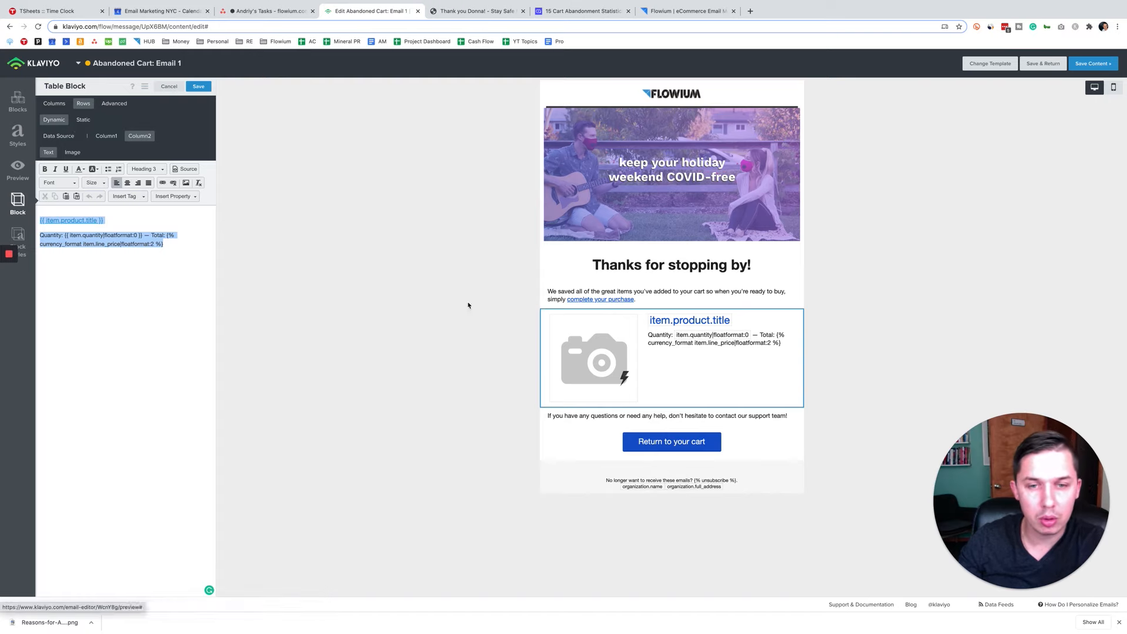
left_click(18, 169)
scroll(657, 239, "down", 3)
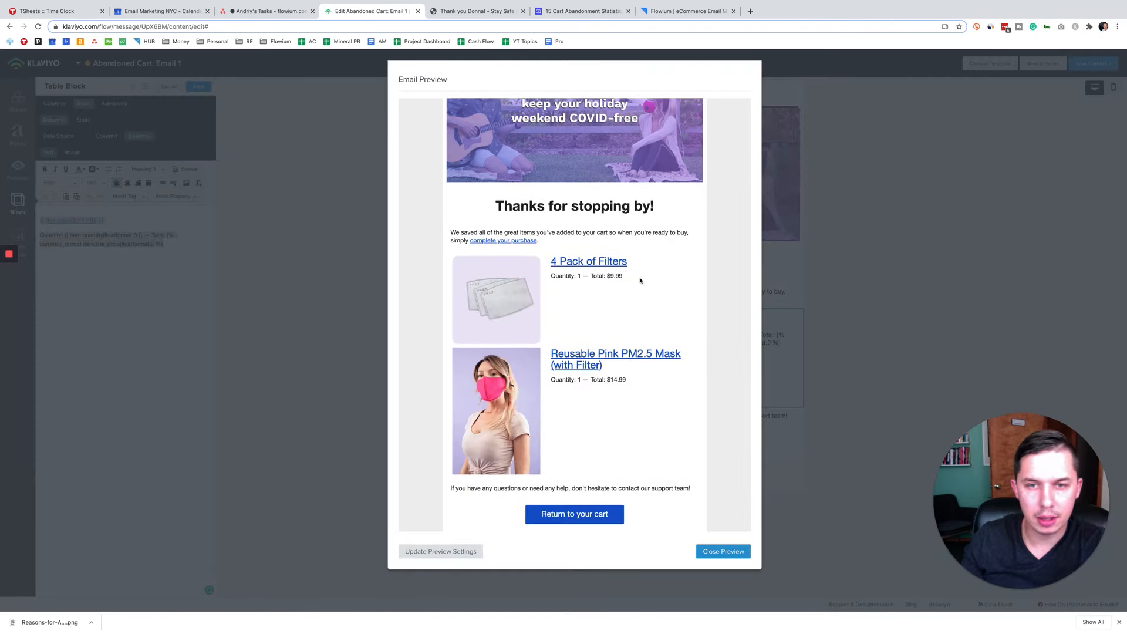
scroll(637, 281, "down", 1)
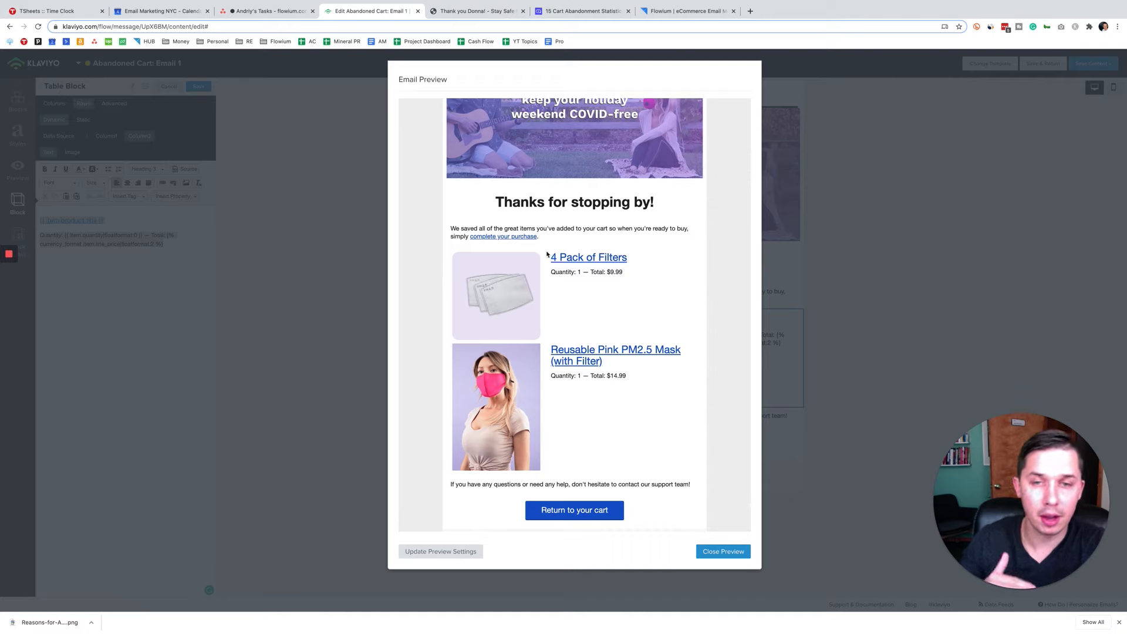
mouse_move(2, 303)
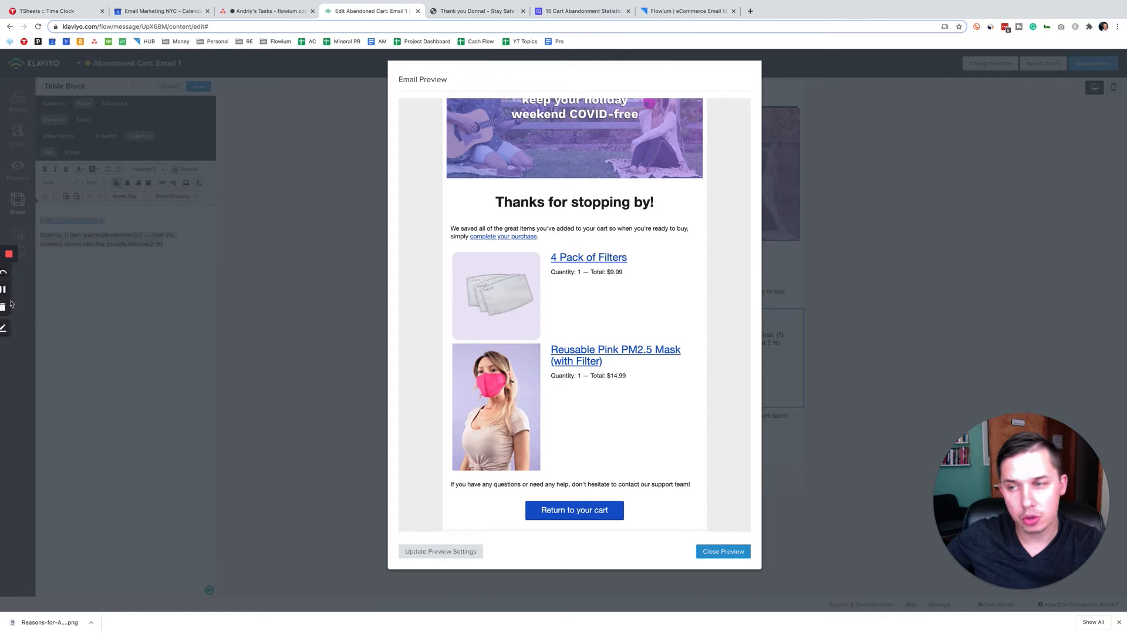
left_click(8, 328)
mouse_move(453, 254)
left_mouse_down()
mouse_move(447, 296)
mouse_move(631, 335)
mouse_move(405, 243)
left_mouse_up()
mouse_move(443, 340)
left_mouse_down()
mouse_move(440, 395)
mouse_move(732, 371)
mouse_move(451, 349)
left_mouse_up()
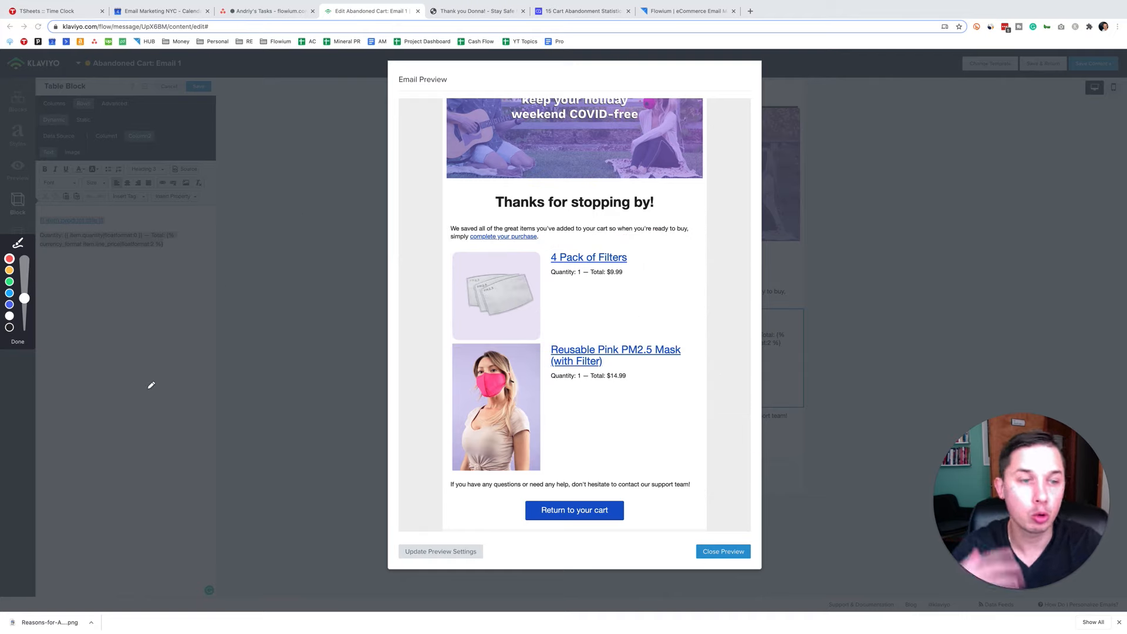
key("Escape")
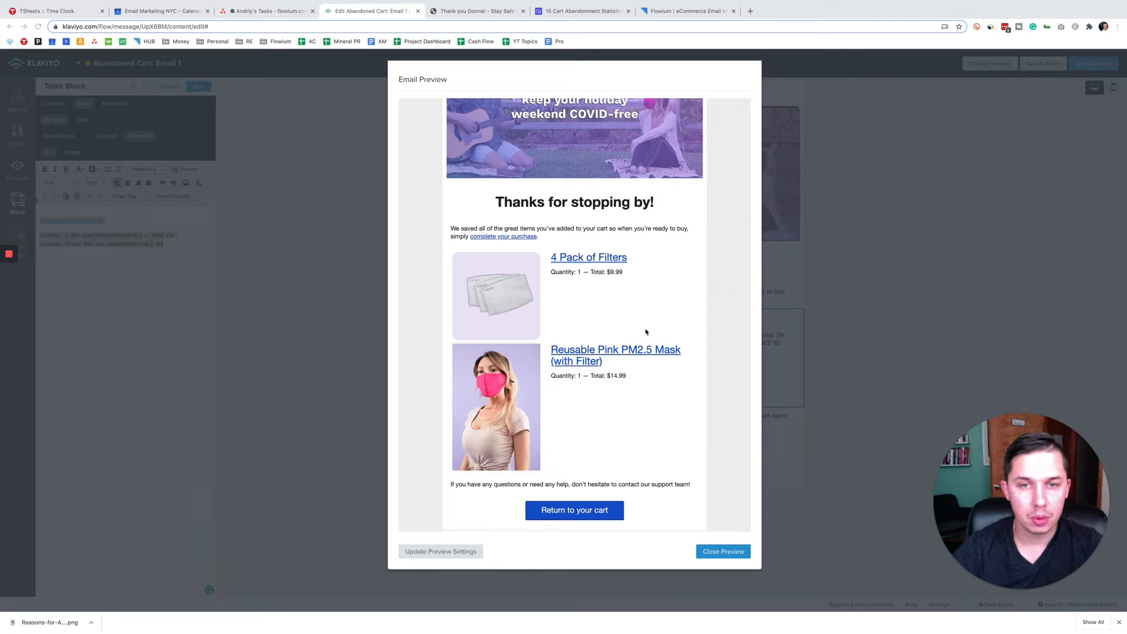
left_click(723, 552)
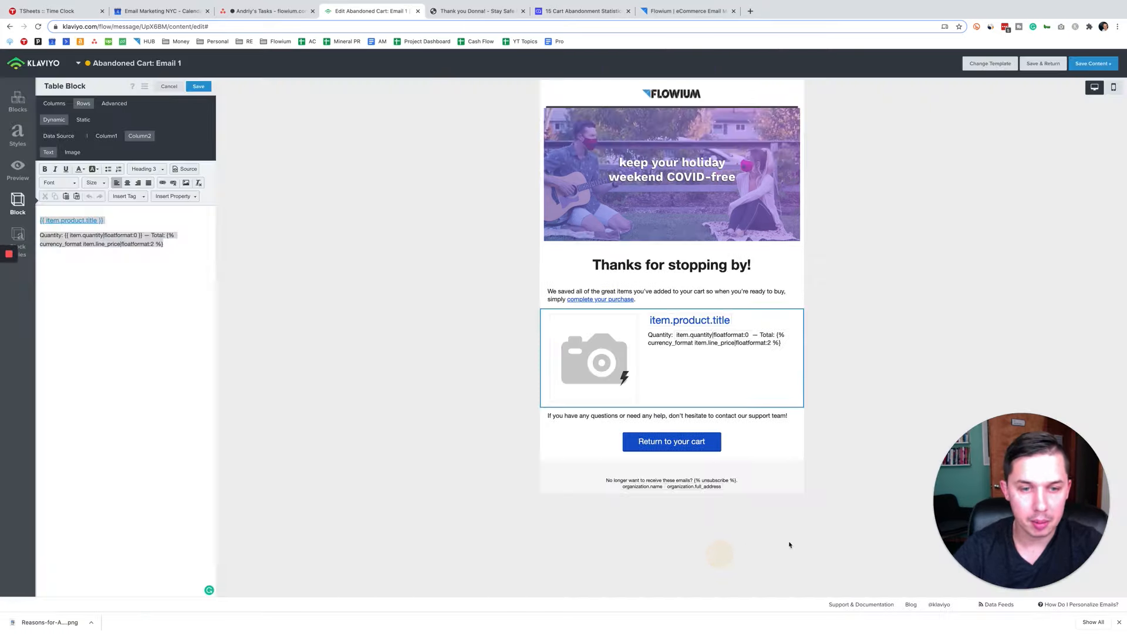